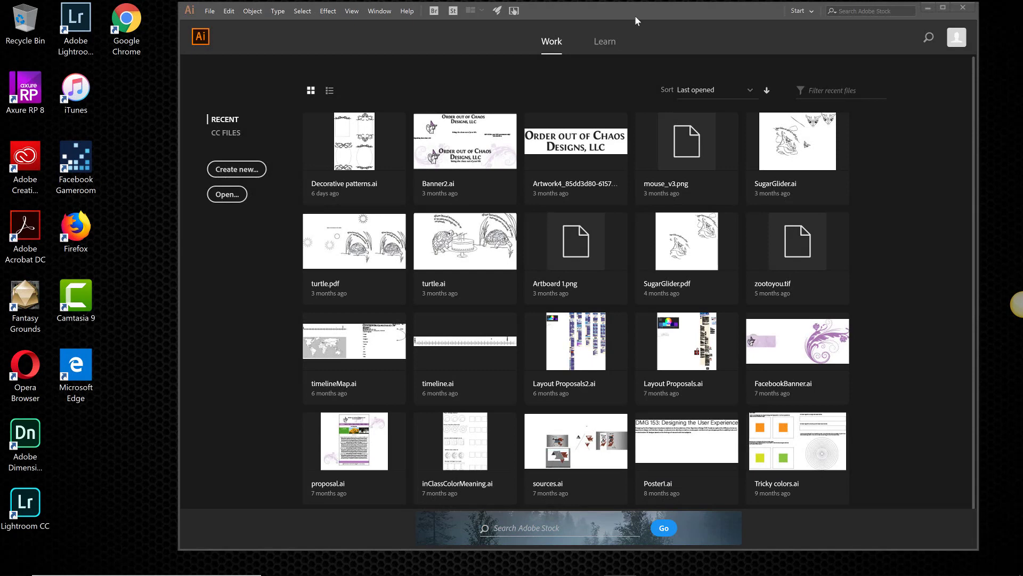
Step: Create a new blank Letter-size document (612 x 792 pt) from the start screen
left_click_drag(666, 9, 626, 9)
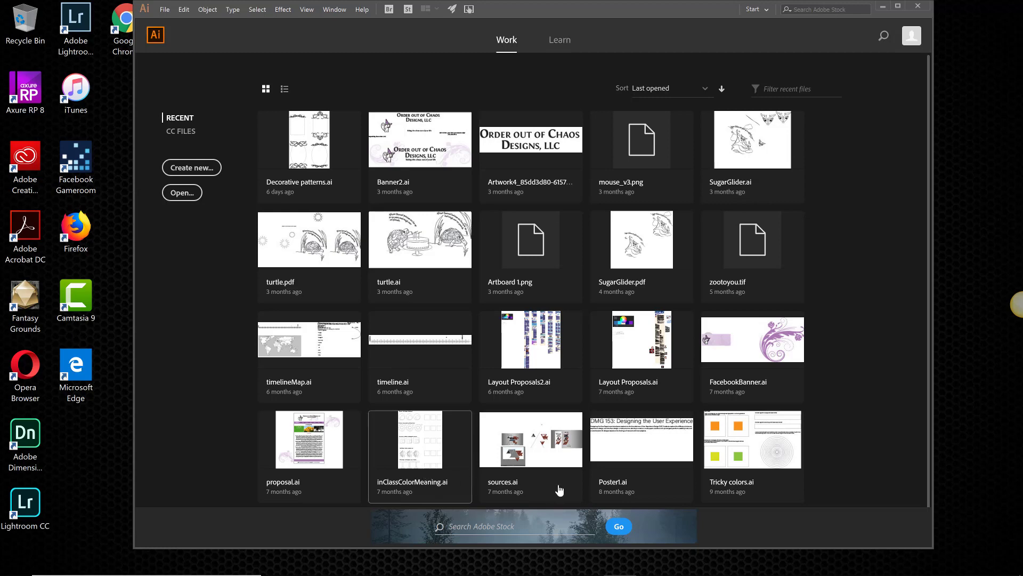
mouse_move(160, 572)
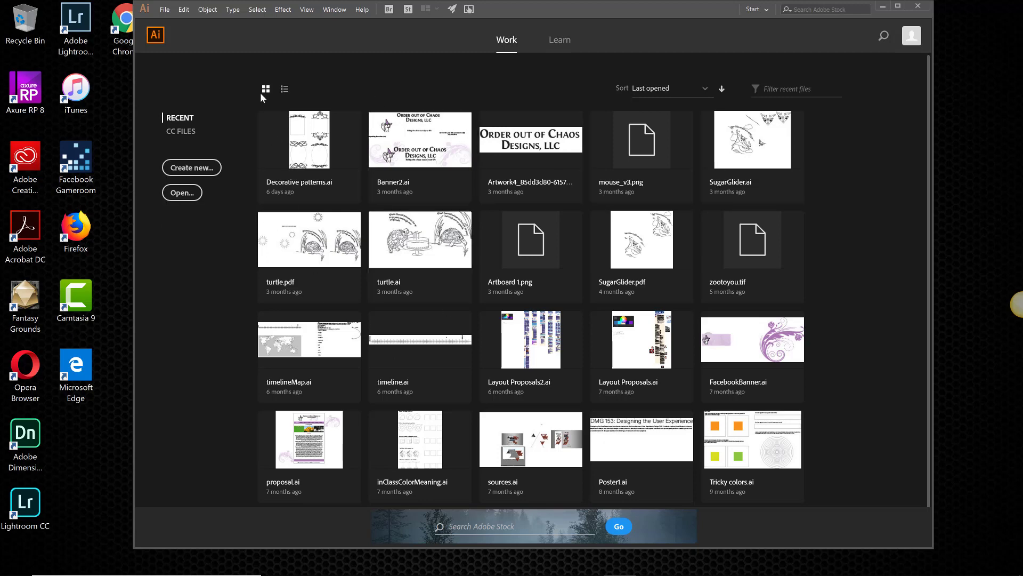
left_click(164, 11)
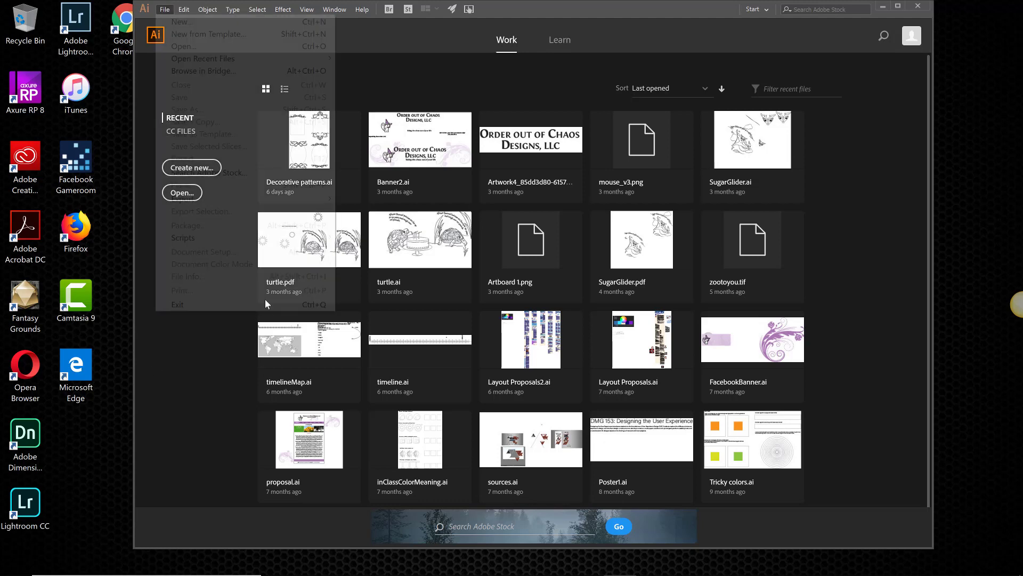
key("Escape")
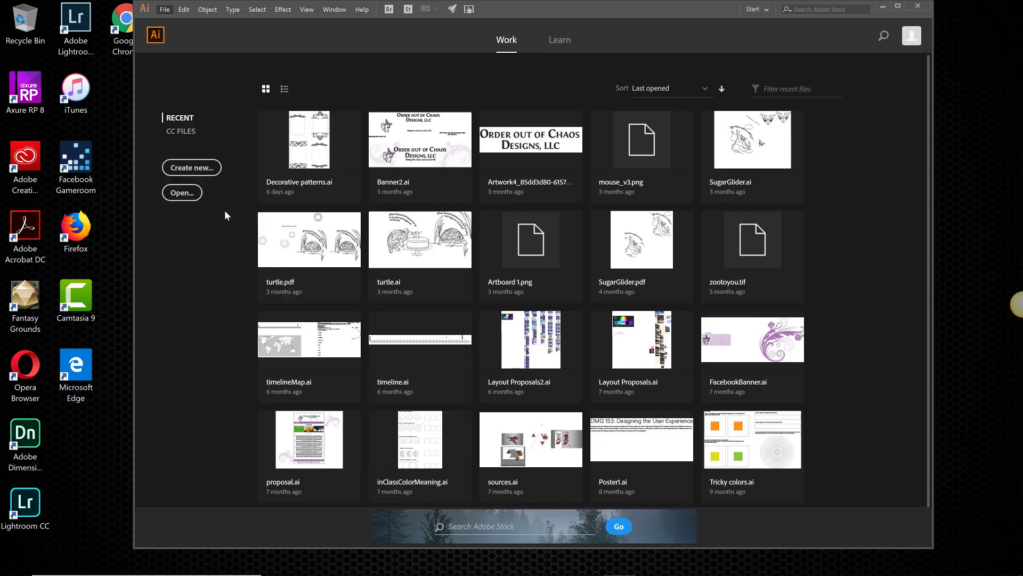
key("o")
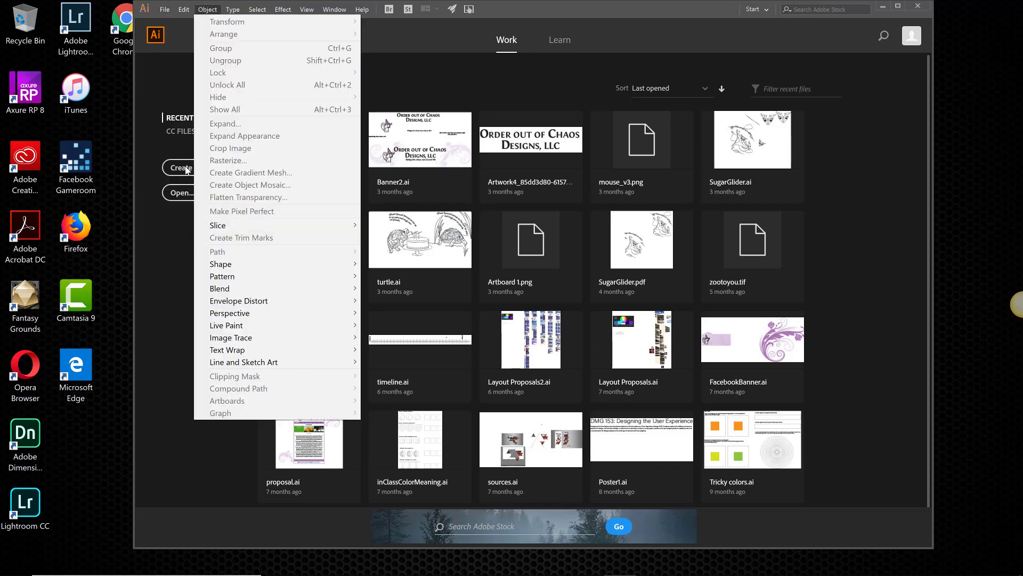
left_click(187, 169)
left_click(186, 168)
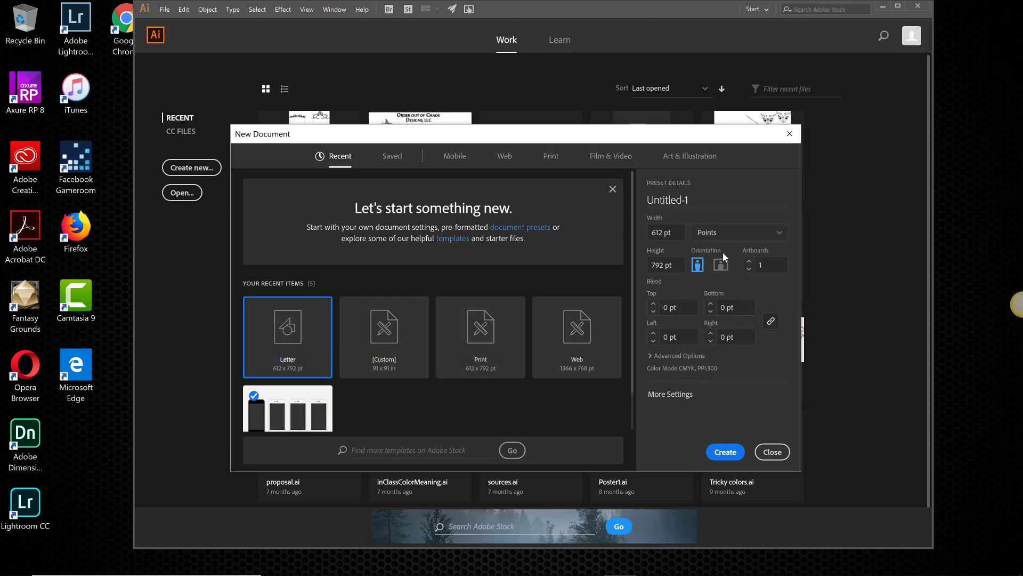
left_click(733, 452)
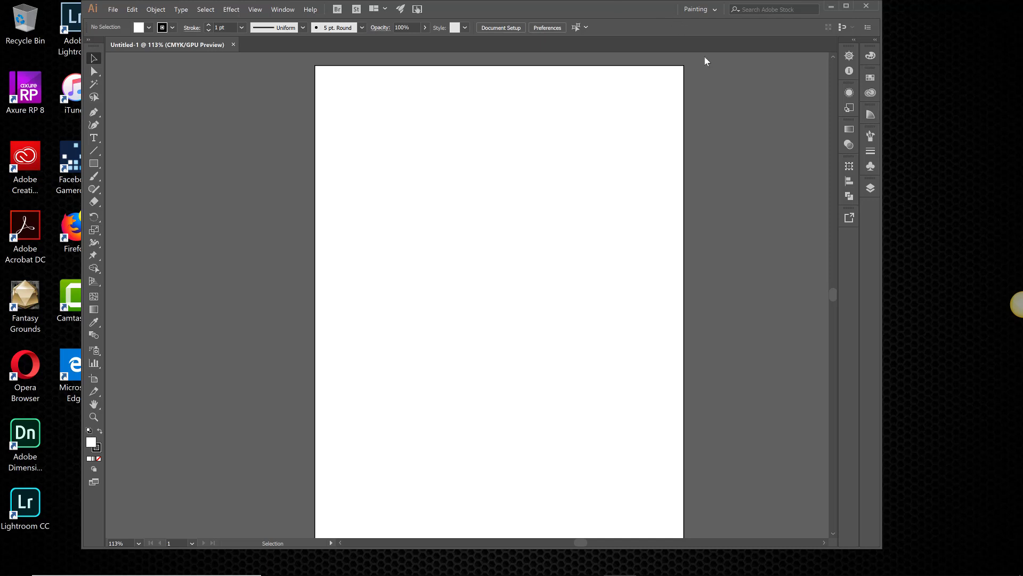
Step: Maximize the Illustrator window and bring up the Brushes panel
left_click(848, 6)
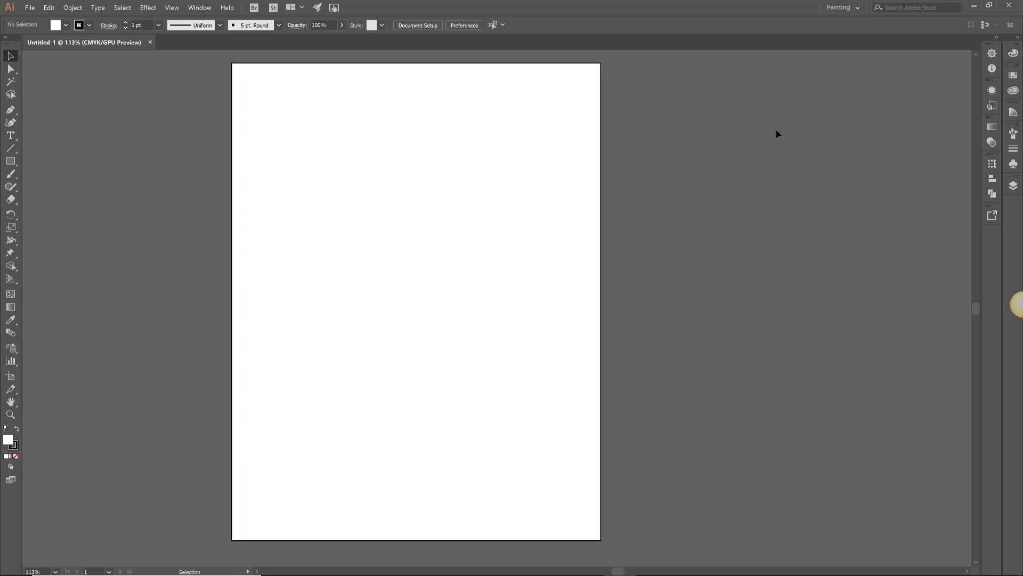
left_click(1013, 54)
left_click(1014, 75)
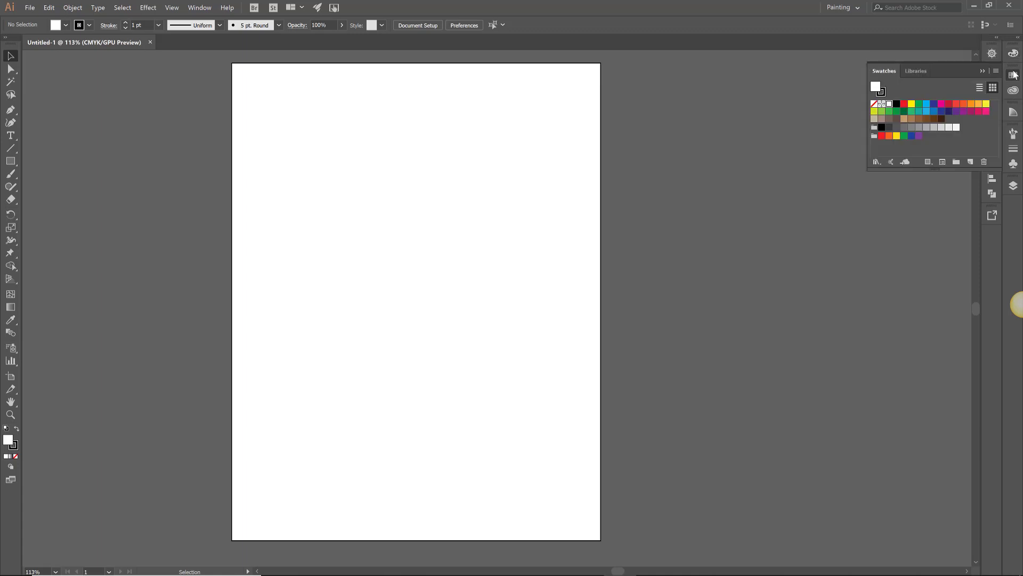
left_click(1013, 133)
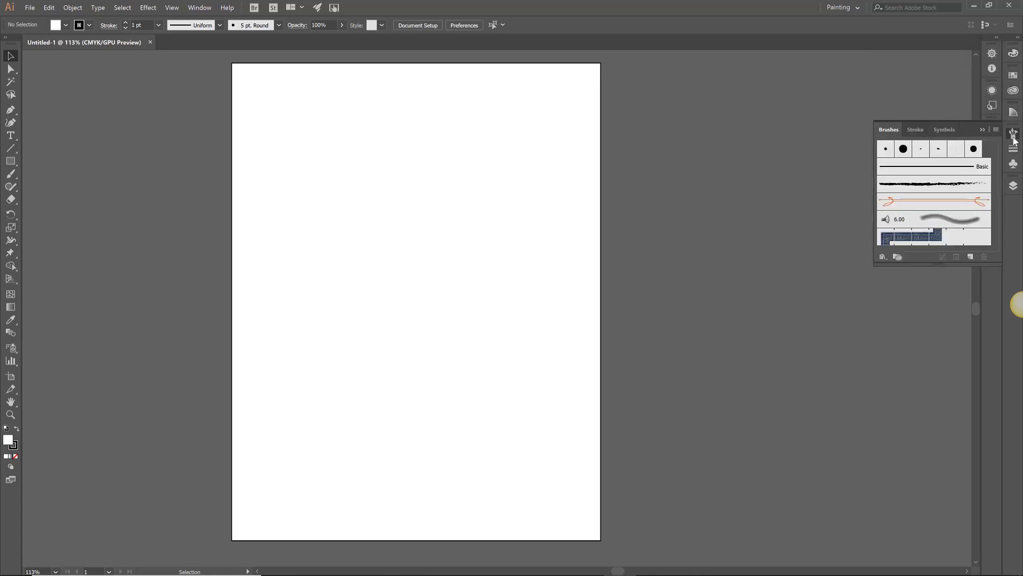
Step: Load the Arrows_Special brush library, enlarge it beside Brushes, and show the Symbols panel
left_click(882, 258)
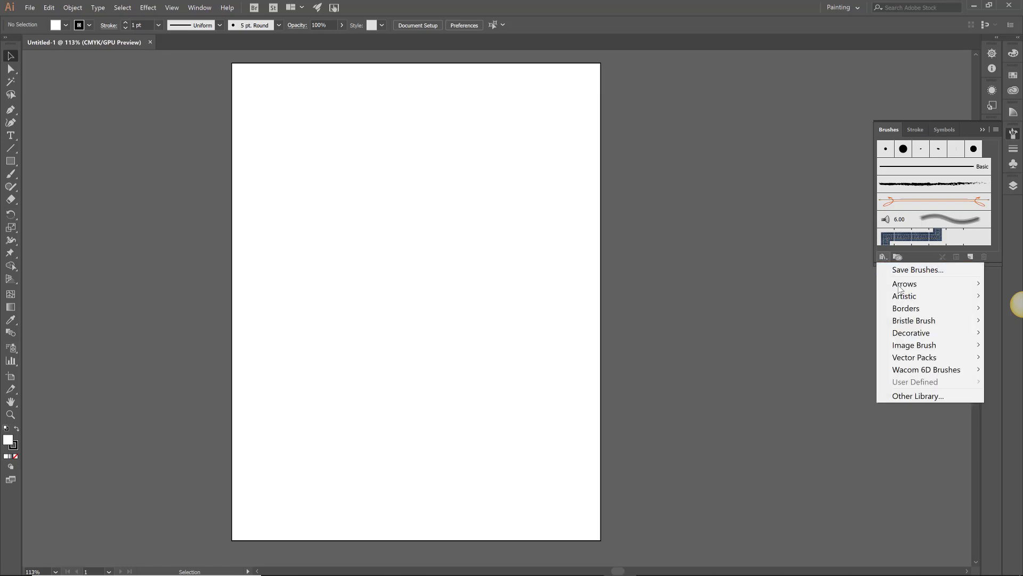
mouse_move(906, 284)
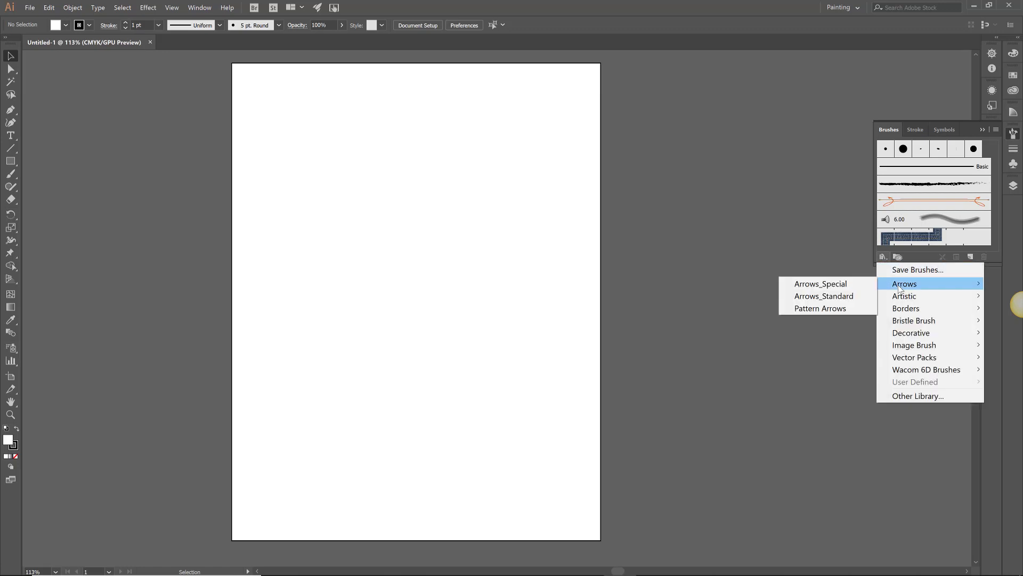
left_click(855, 285)
left_click_drag(533, 273, 698, 62)
left_click_drag(759, 147, 760, 417)
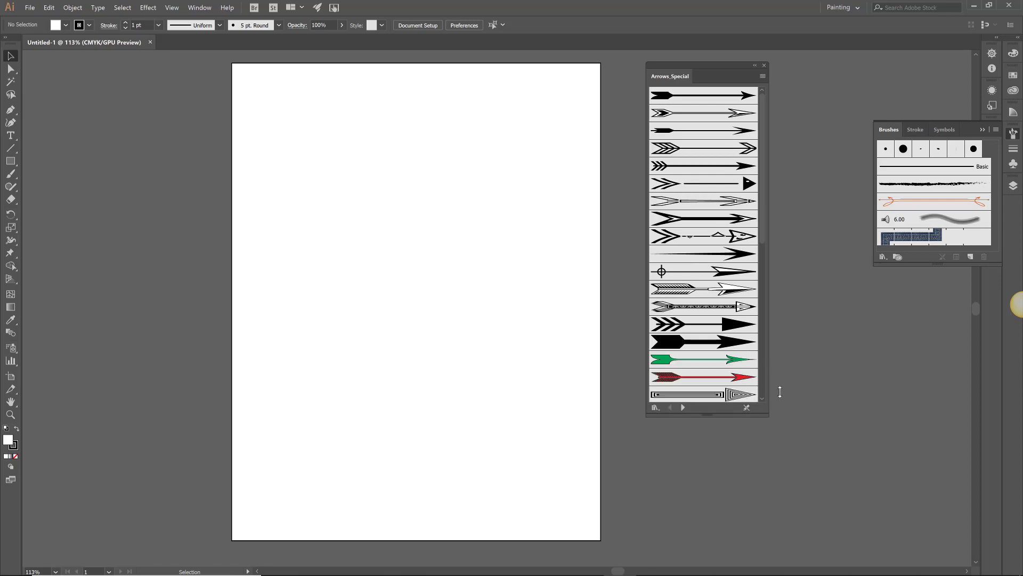
left_click(1014, 165)
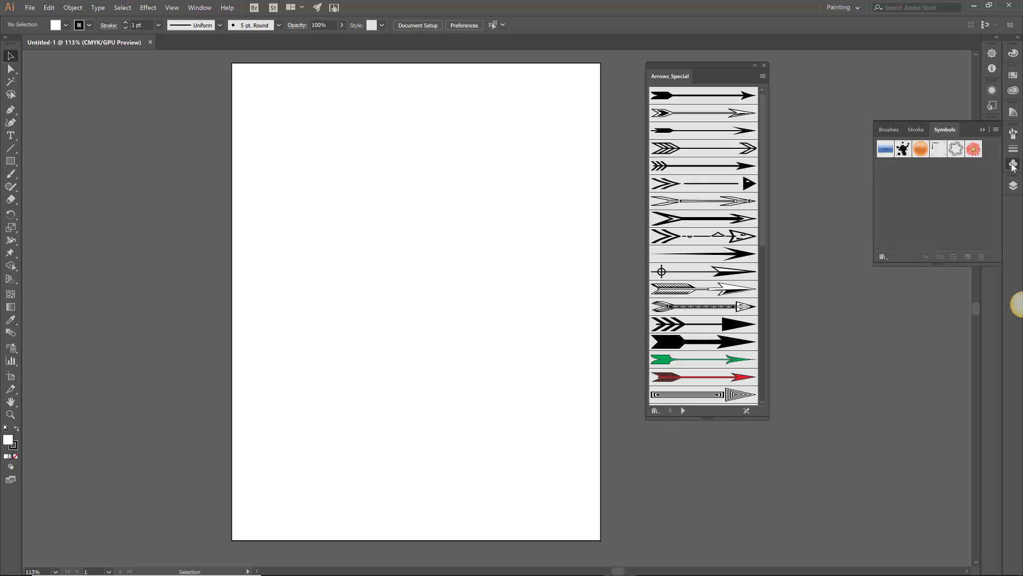
Step: Load the Charts symbol library and enlarge it beside the Symbols panel
left_click(882, 258)
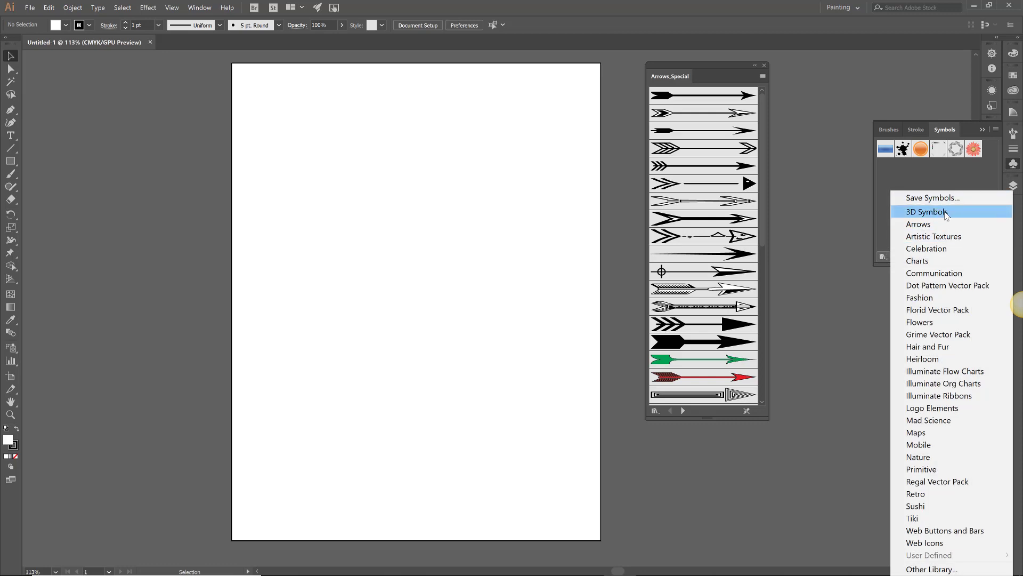
left_click(945, 260)
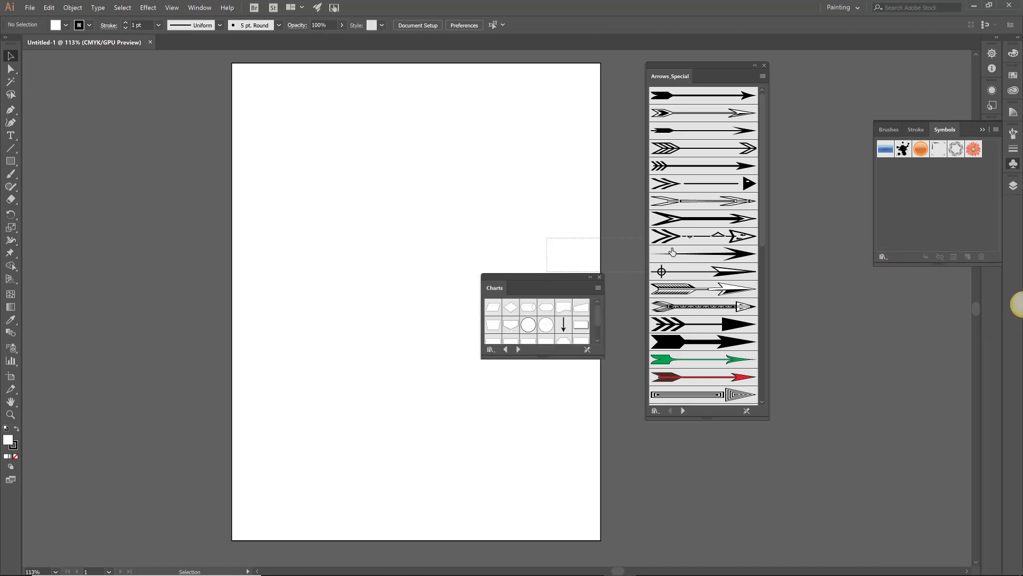
left_click_drag(578, 300, 853, 65)
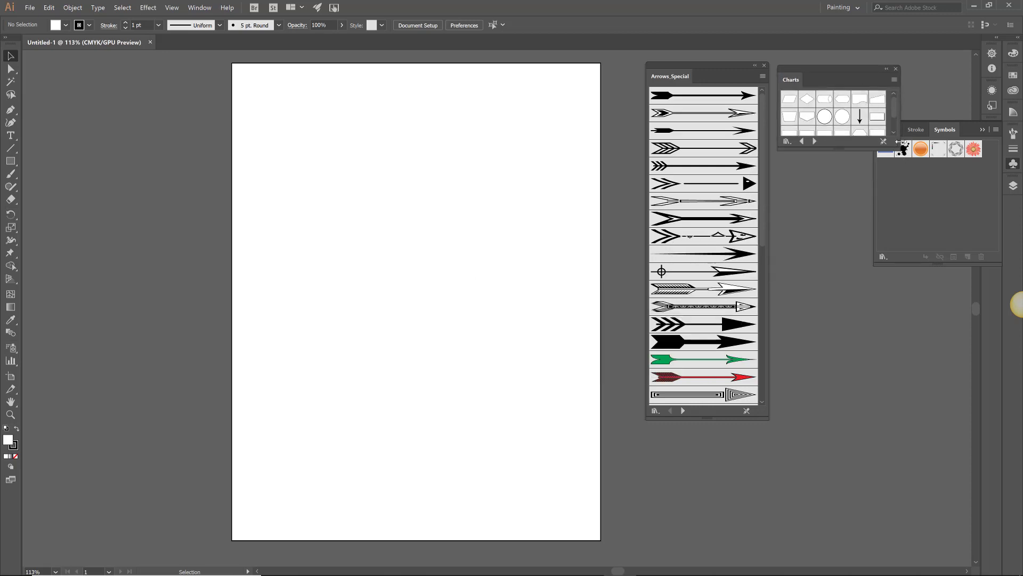
left_click_drag(893, 145, 905, 303)
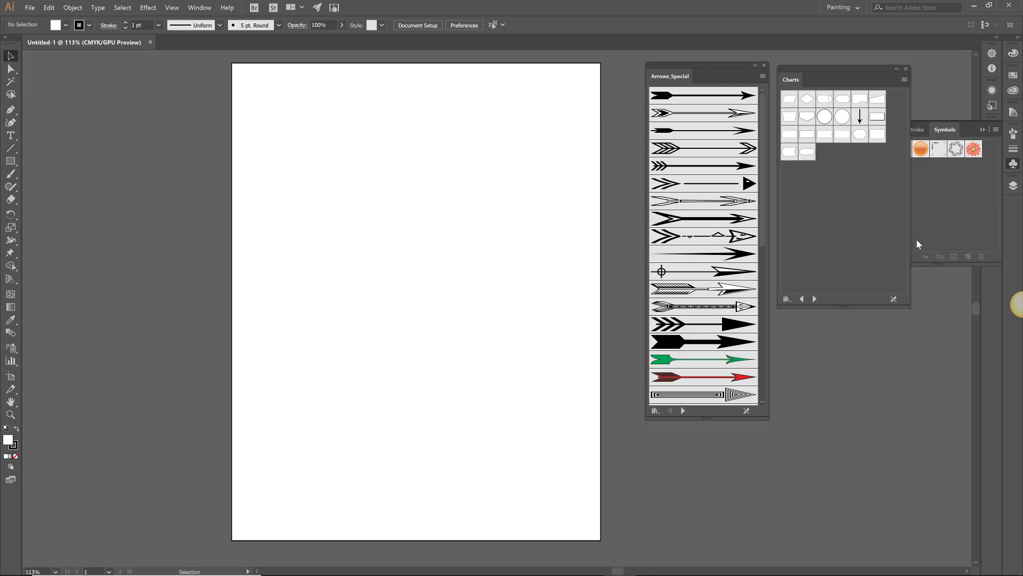
Step: Browse forward through the symbol libraries to Flowers, then step back to Charts
left_click(814, 299)
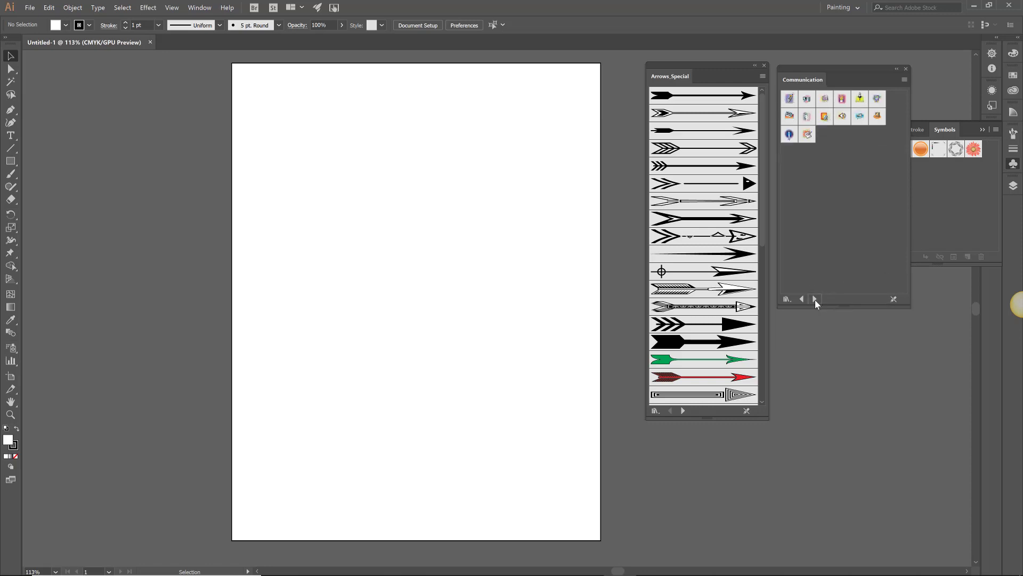
left_click(814, 299)
left_click(814, 299)
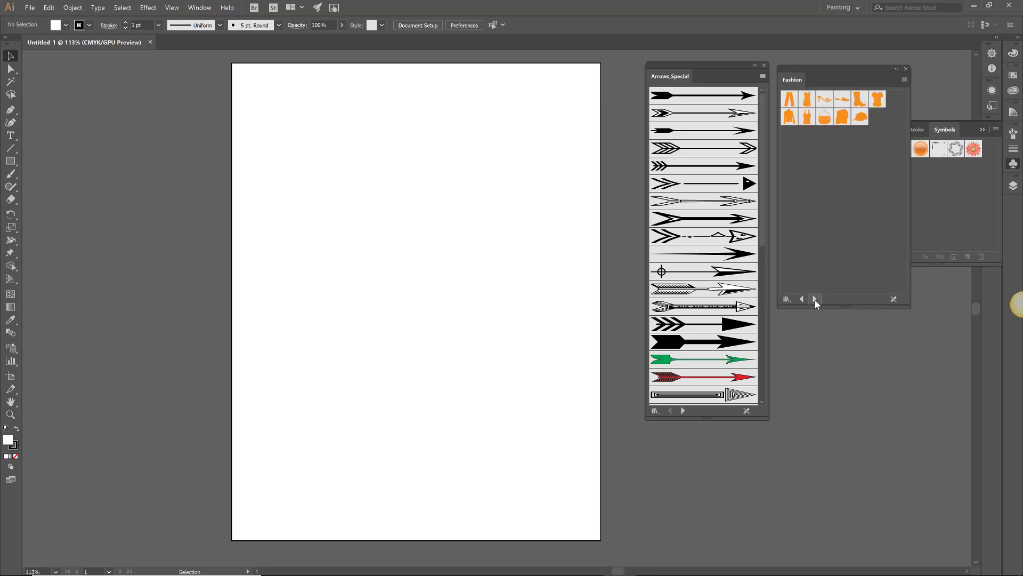
left_click(814, 299)
left_click(814, 299)
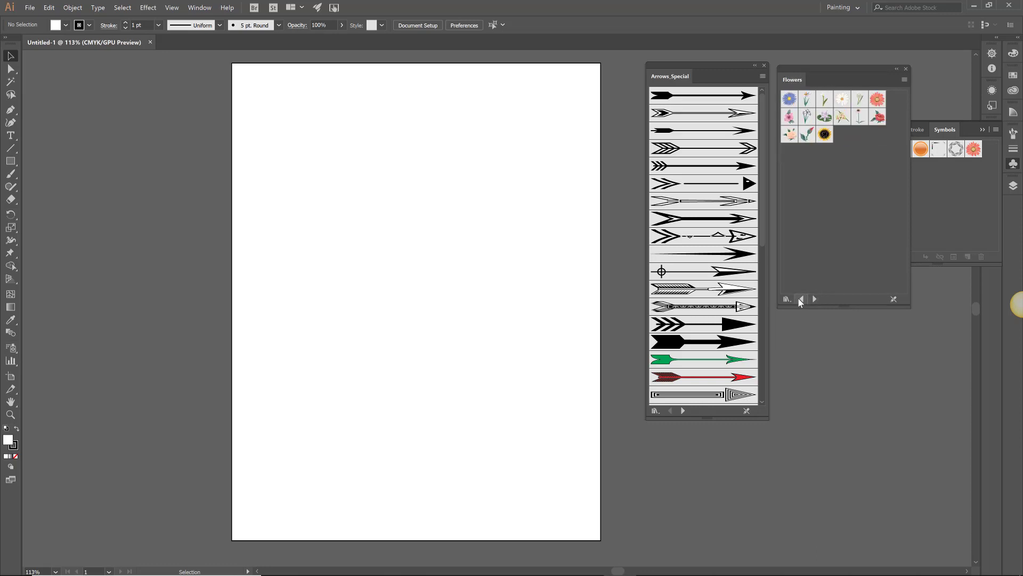
left_click(801, 299)
left_click(800, 299)
left_click(800, 299)
left_click(800, 299)
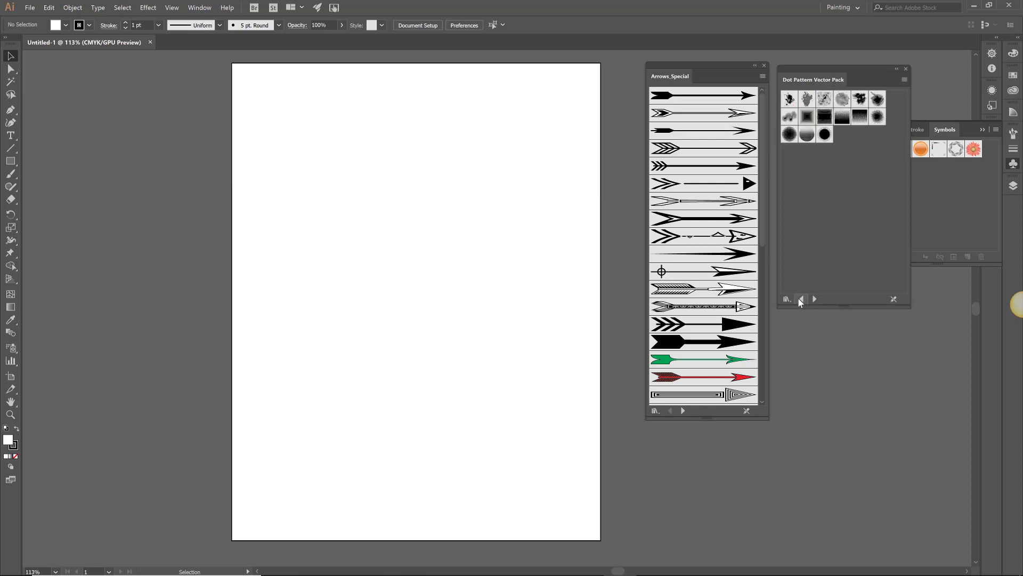
left_click(800, 299)
left_click(801, 299)
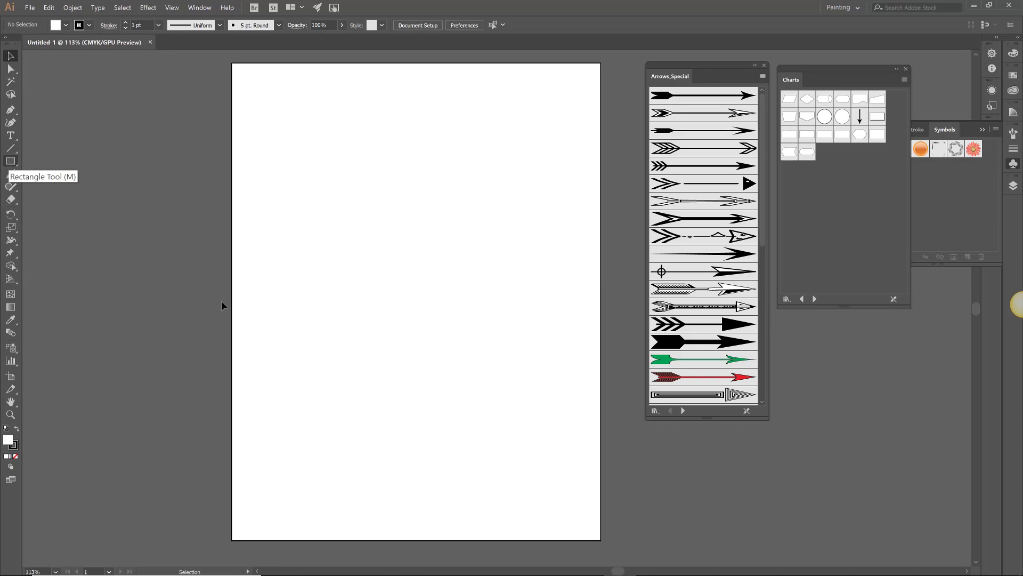
Step: Drop a Process box at the top-left and another lower centre, then nudge the first one up
scroll(762, 394, "down", 6)
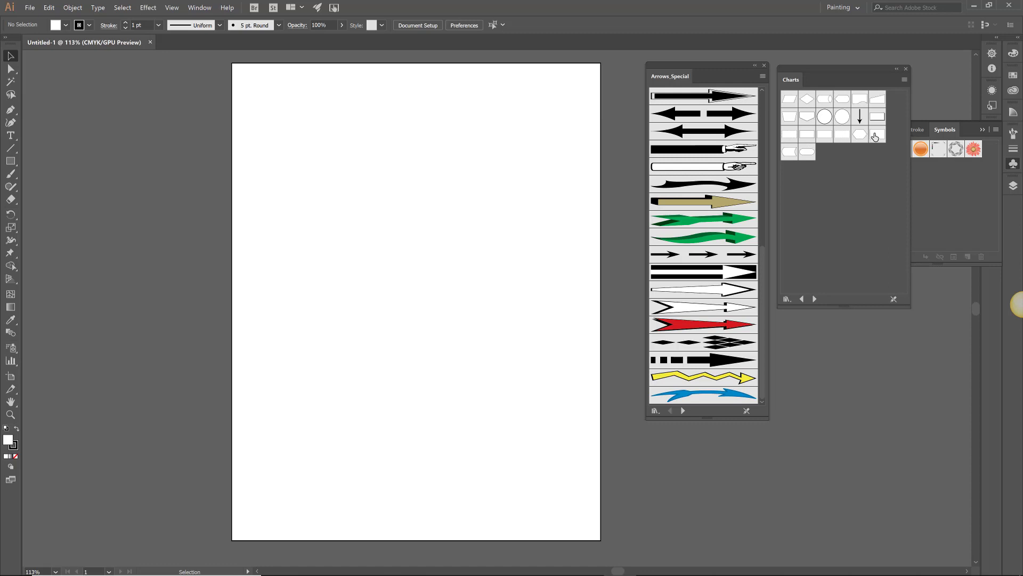
left_click_drag(875, 137, 289, 126)
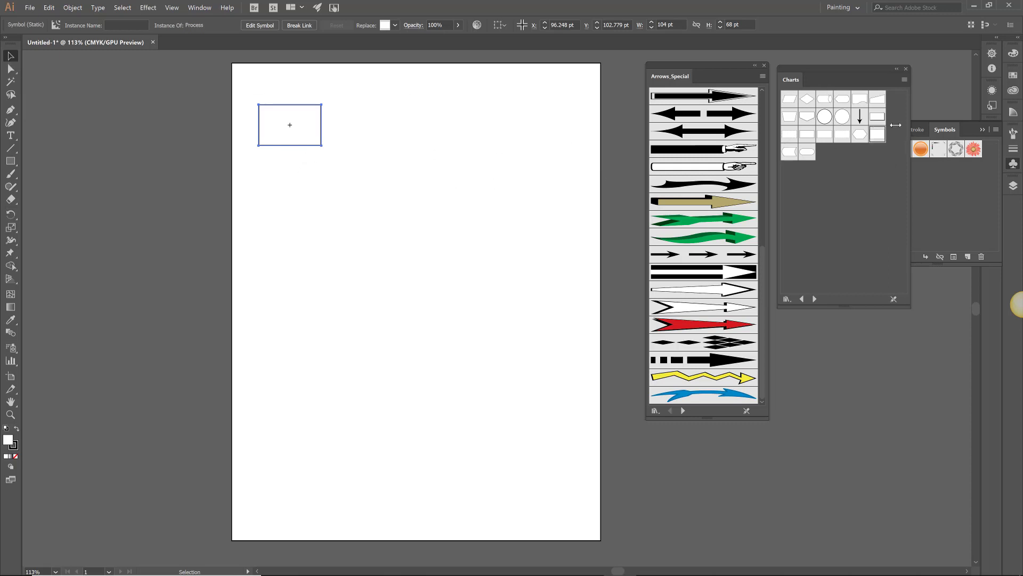
left_click_drag(880, 137, 375, 213)
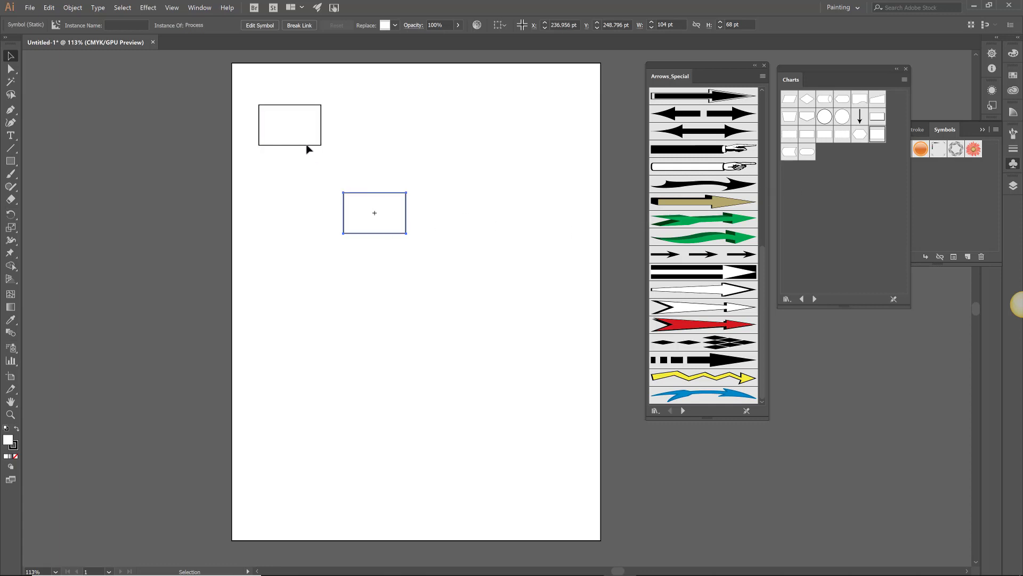
left_click(294, 134)
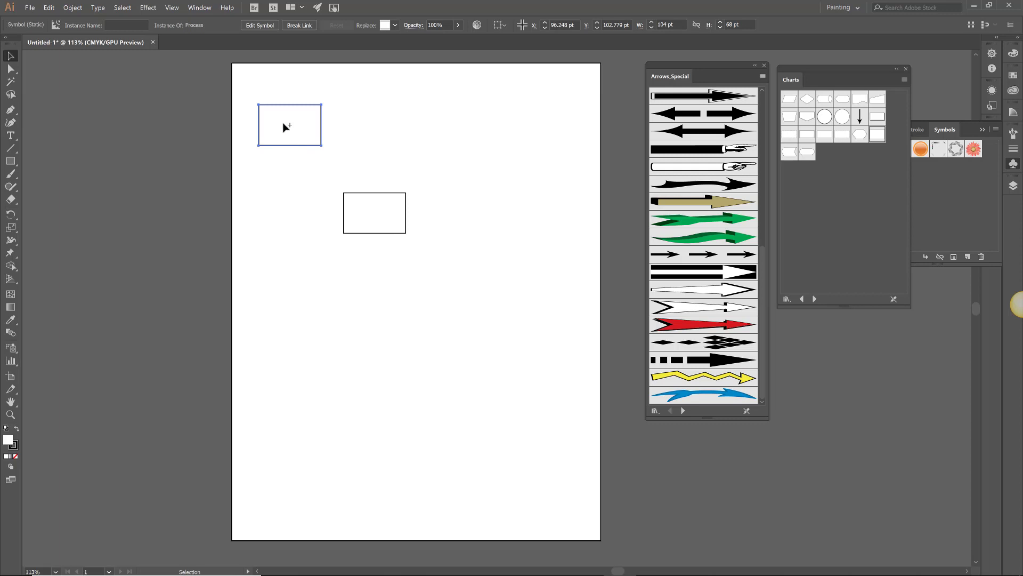
left_click_drag(283, 126, 280, 109)
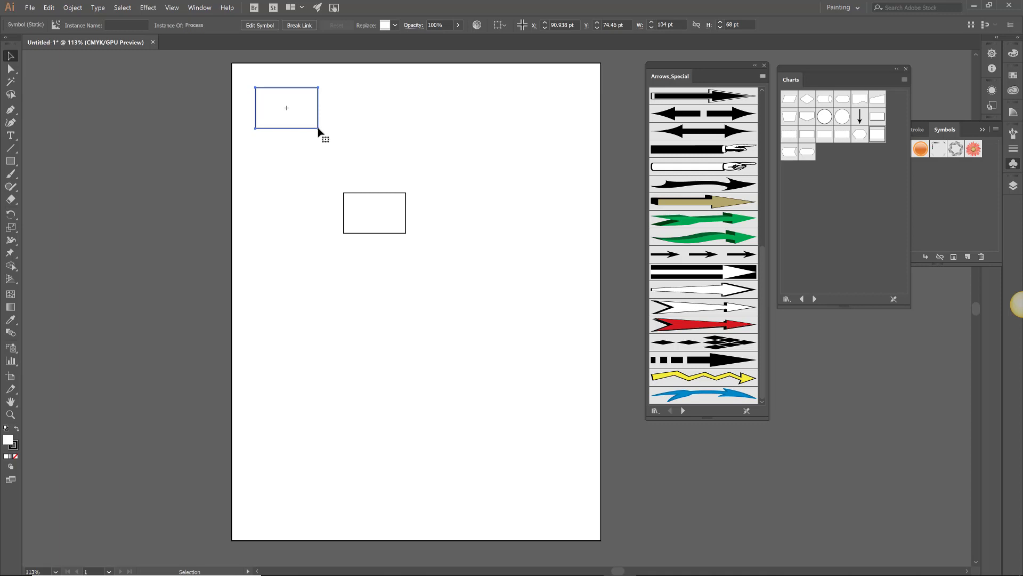
left_click_drag(319, 132, 318, 133)
Step: Check the Process symbol's Replace and Edit options, then marquee-select the placed boxes
left_click(395, 25)
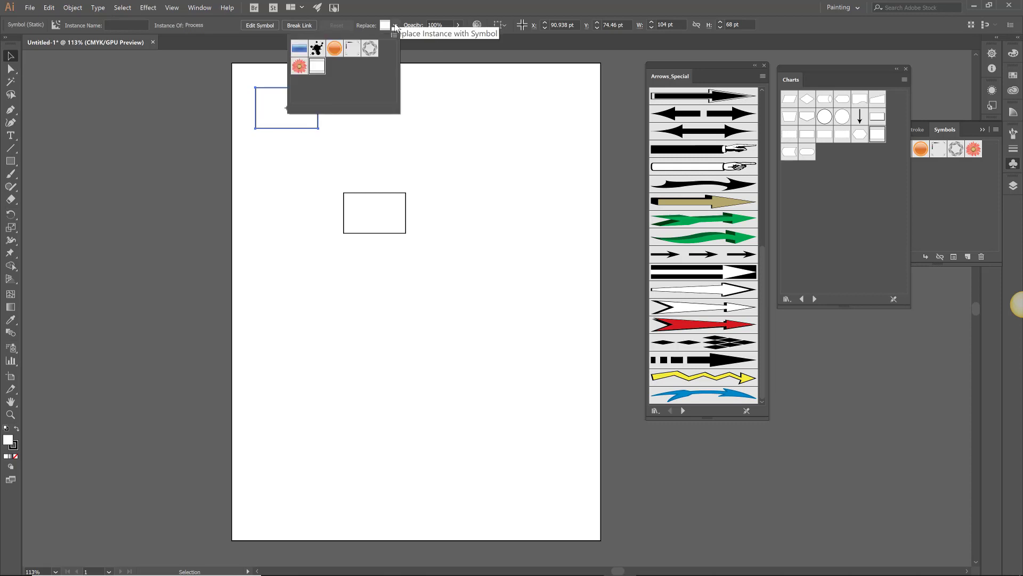
left_click(395, 26)
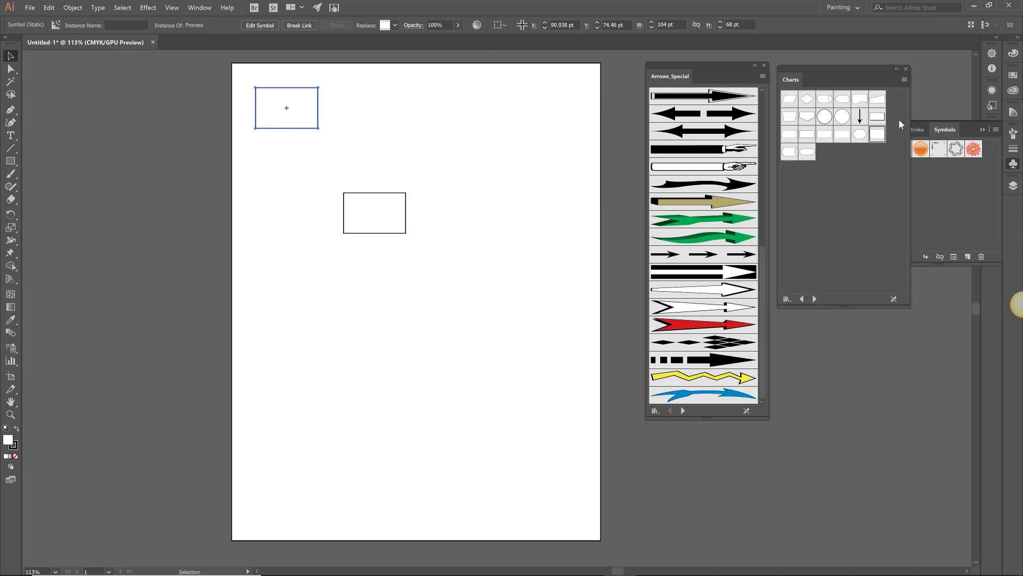
left_click(260, 25)
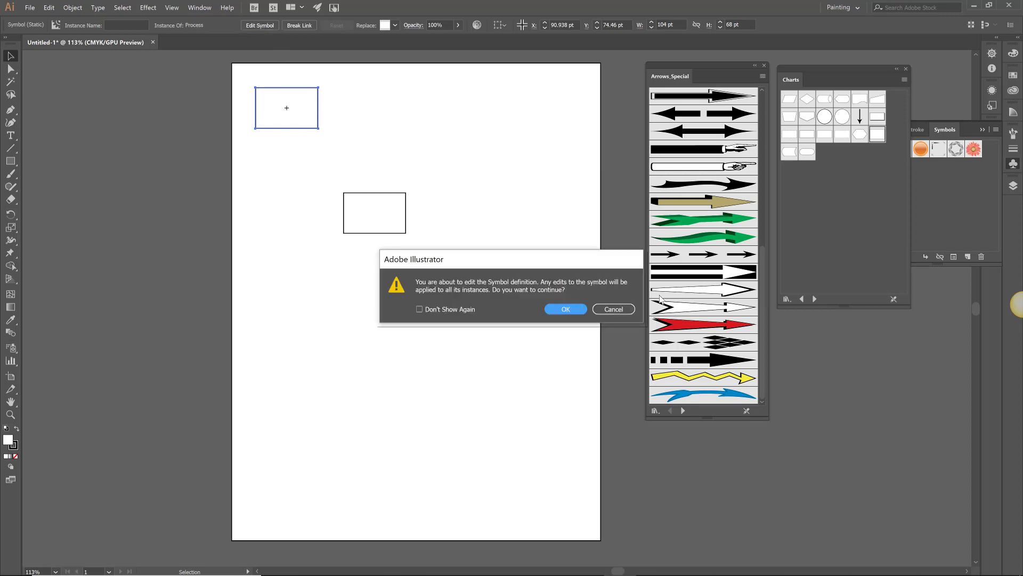
left_click(613, 309)
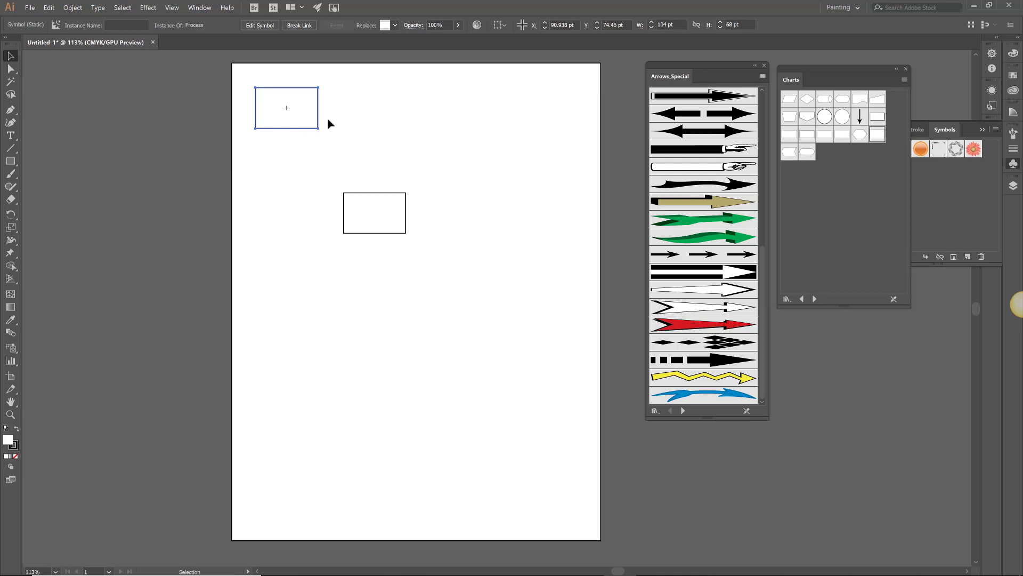
left_click(302, 131)
left_click_drag(318, 178, 448, 256)
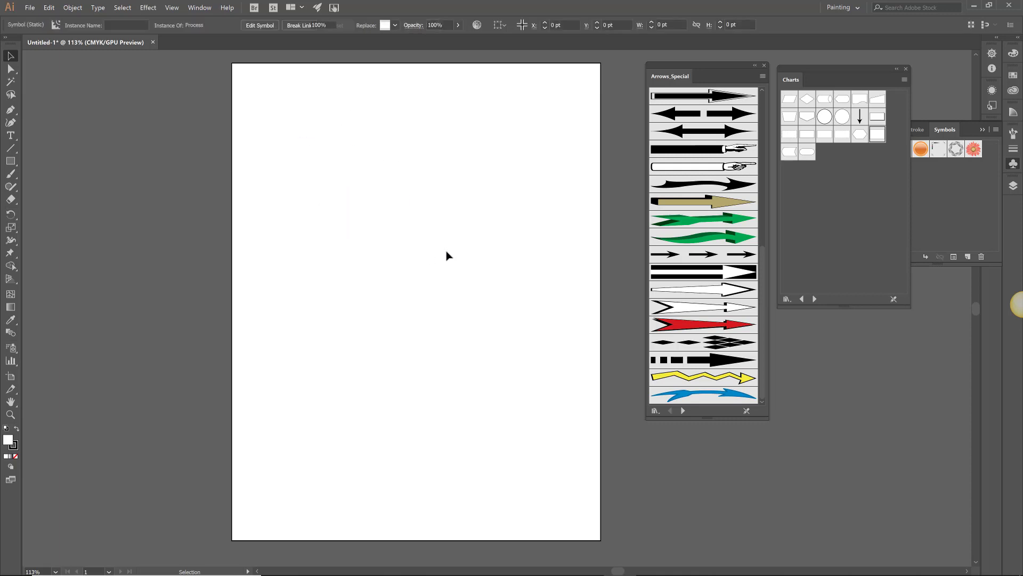
Step: Draw a tall phone-shaped rectangle near the page's top-left
left_click(11, 162)
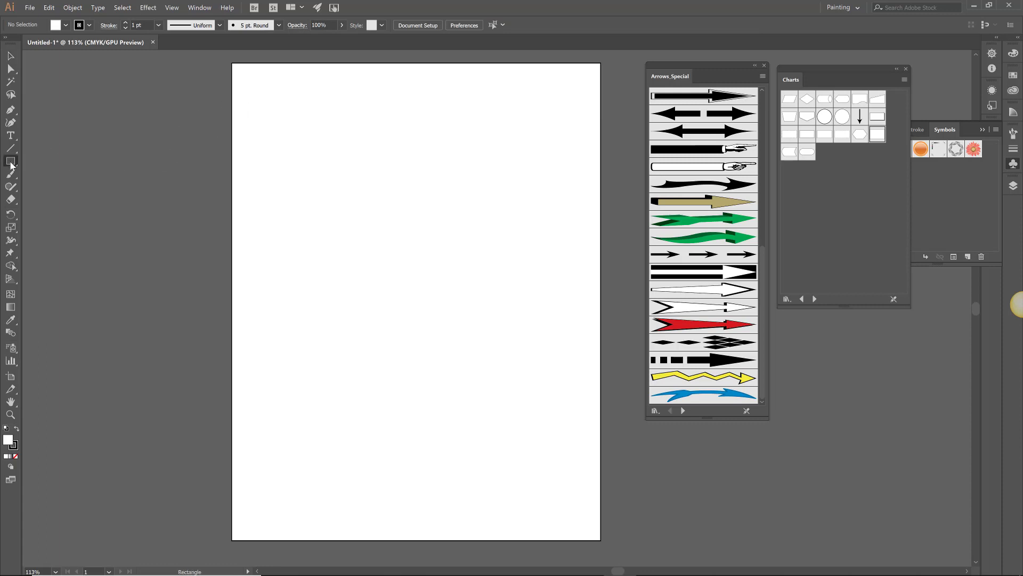
left_click_drag(254, 83, 266, 133)
left_click_drag(300, 180, 330, 213)
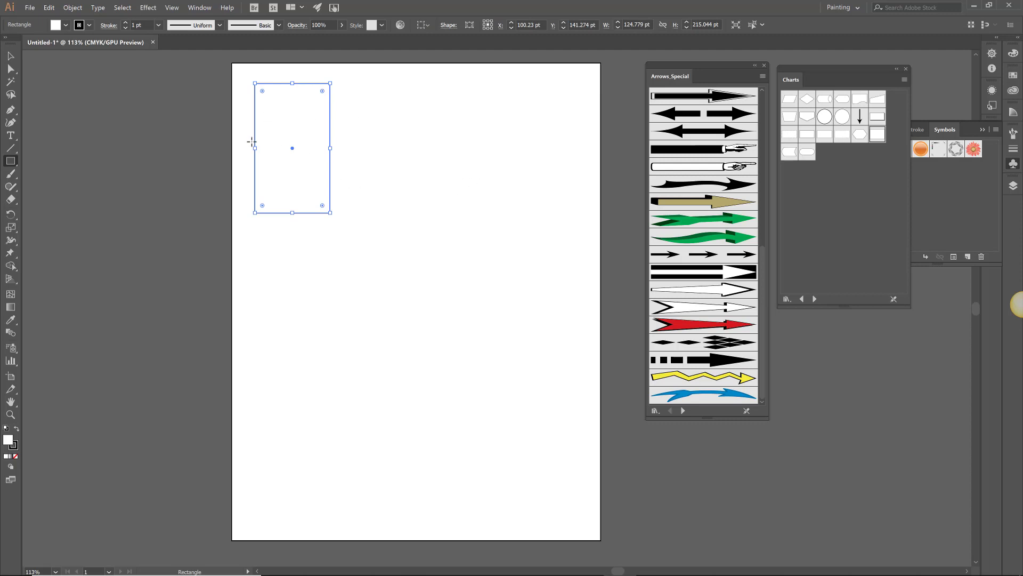
left_click(11, 56)
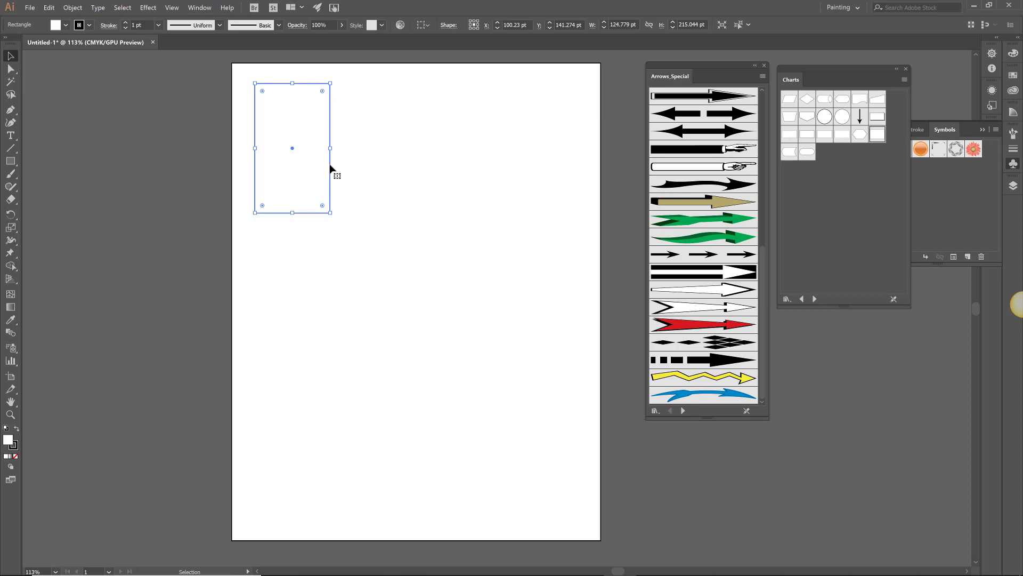
Step: Save the rectangle as a new symbol named 'layout'
left_click_drag(331, 169, 969, 162)
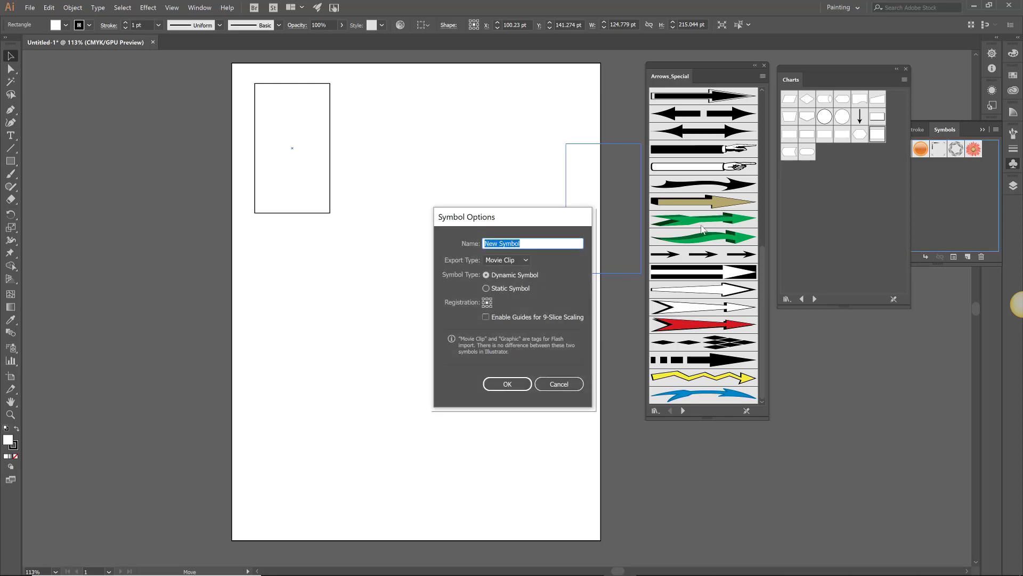
type("layout")
left_click(508, 384)
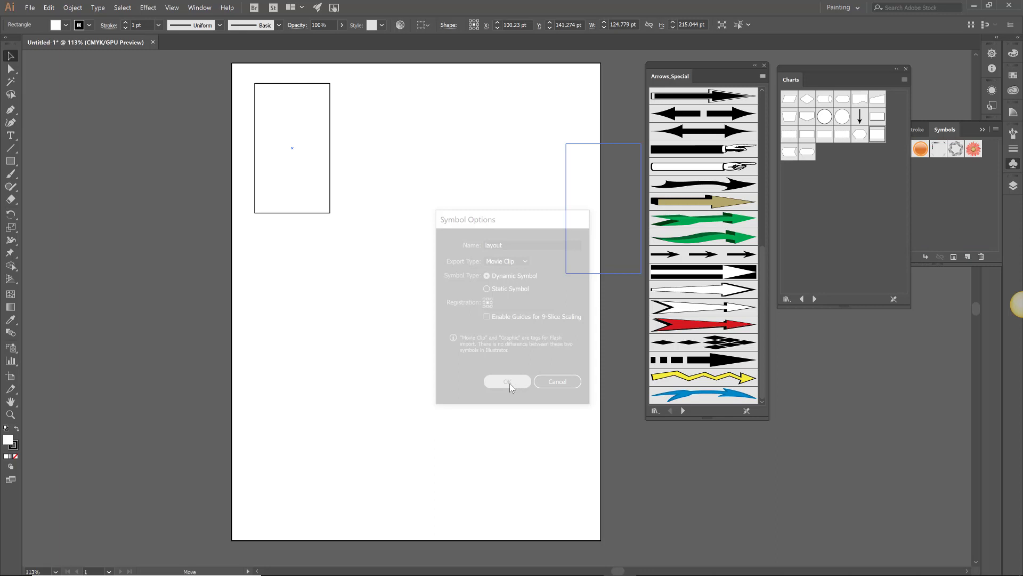
Step: Place a copy of the layout symbol, then delete it and the original instance
left_click(967, 176)
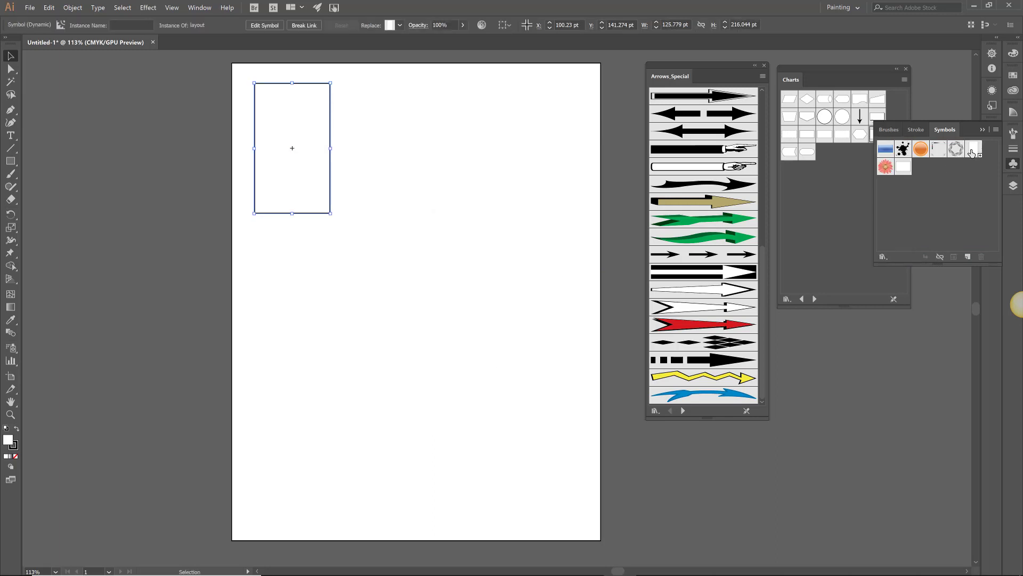
left_click_drag(971, 153, 424, 259)
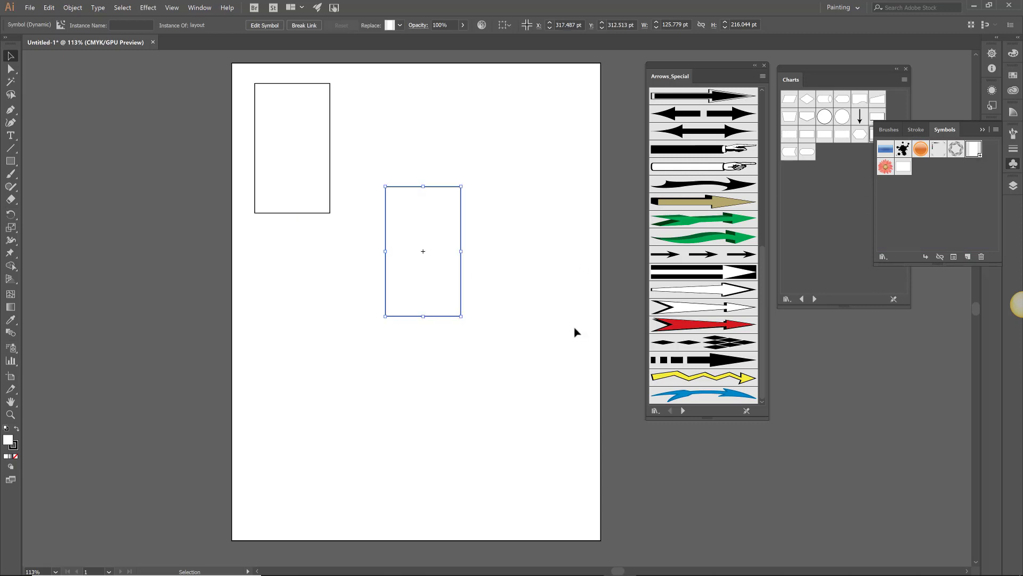
key("Delete")
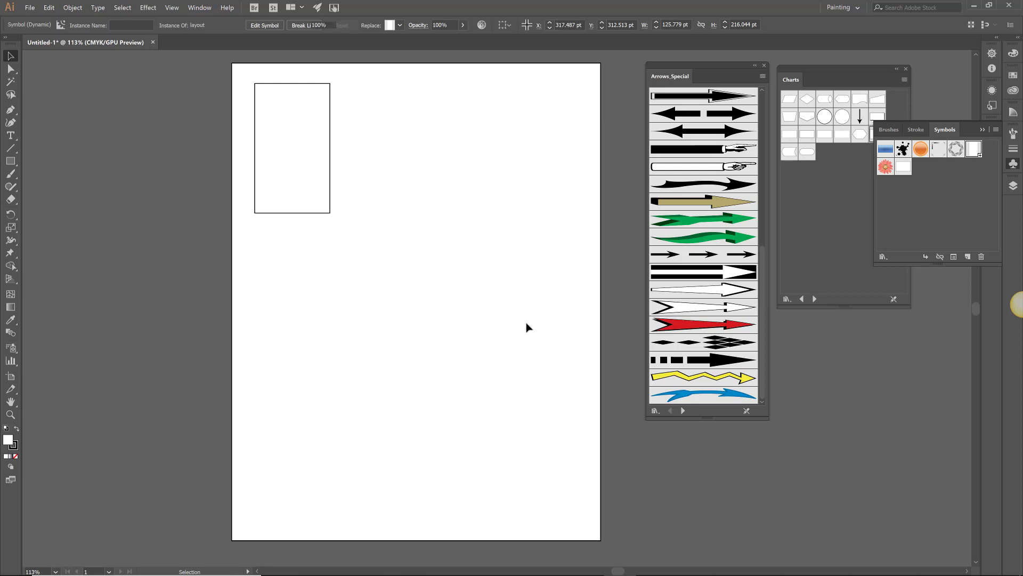
left_click(321, 213)
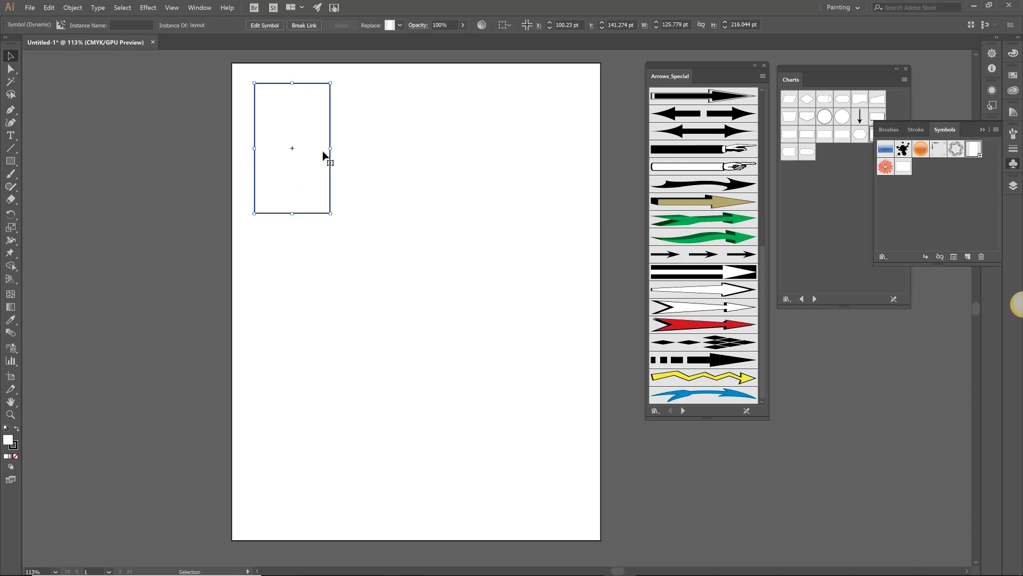
key("ctrl+shift+a")
Step: Draw a 138 x 225 pt top-left rectangle with purple stroke and light grey fill
left_click(10, 161)
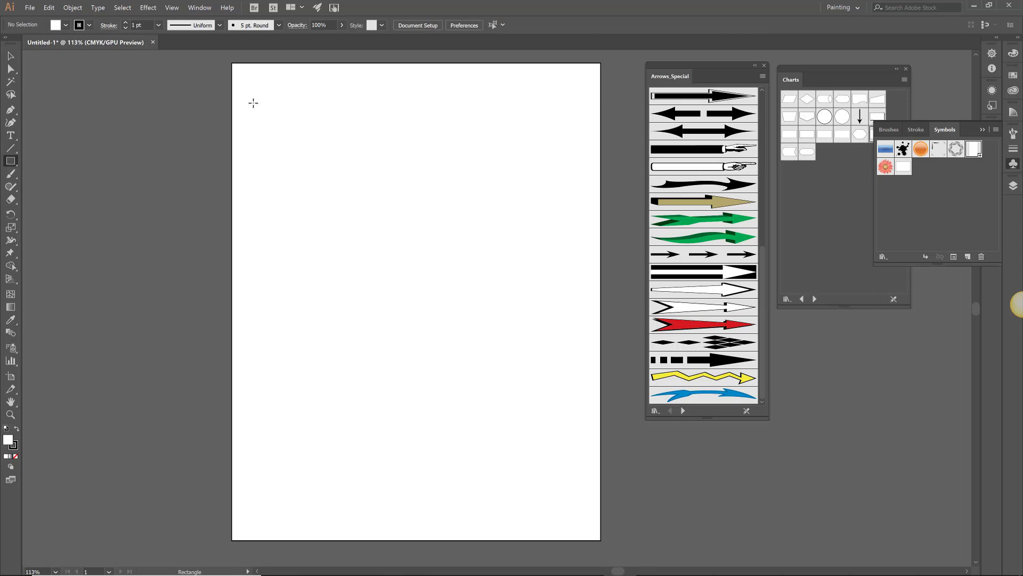
left_click_drag(253, 82, 336, 218)
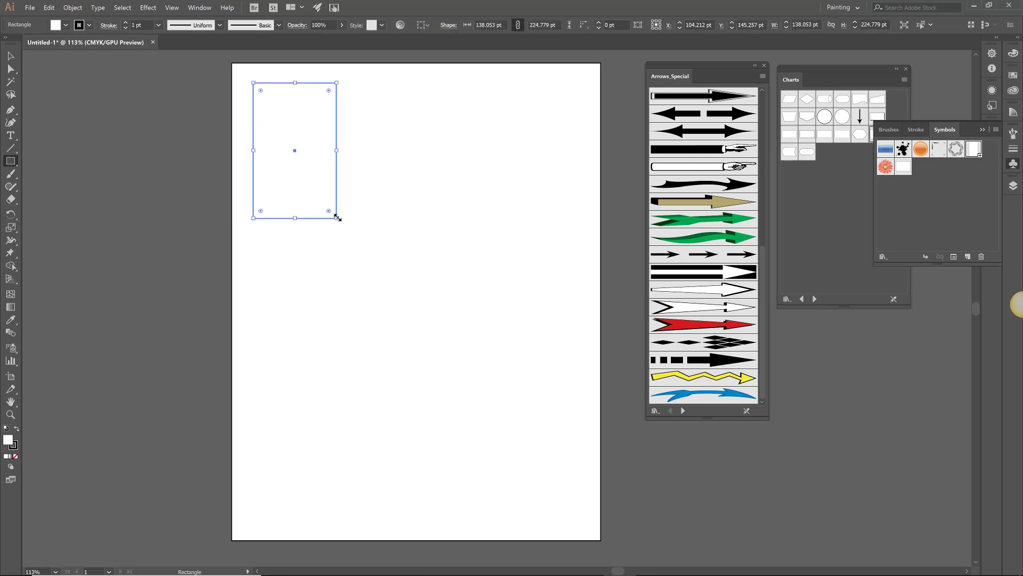
left_click(91, 26)
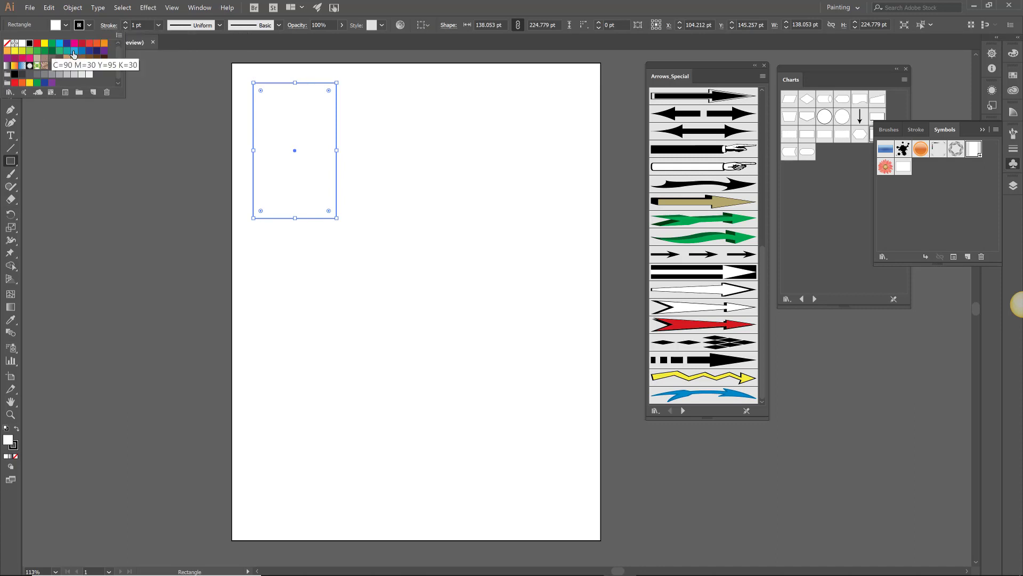
left_click(104, 52)
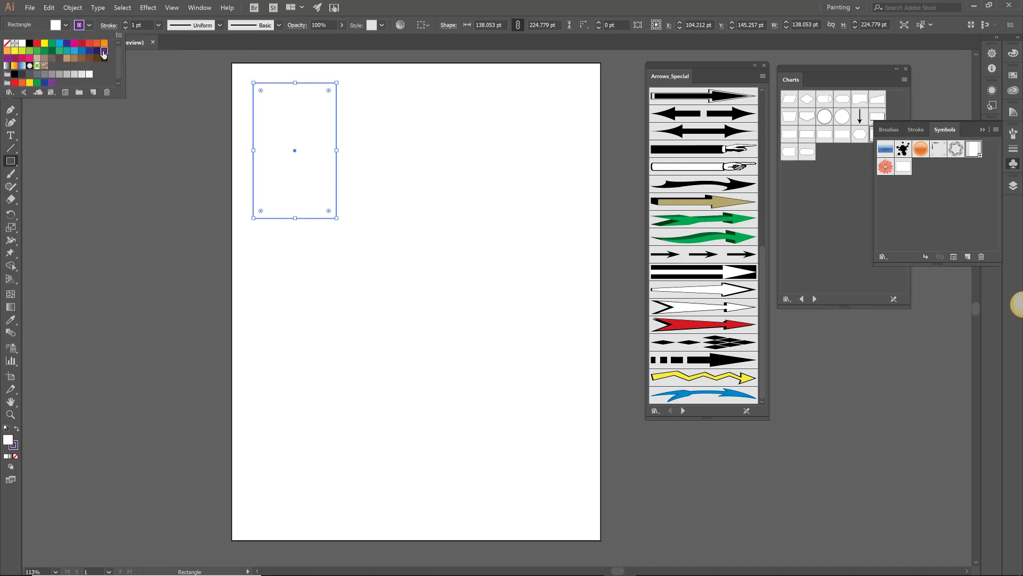
left_click(65, 25)
left_click(81, 75)
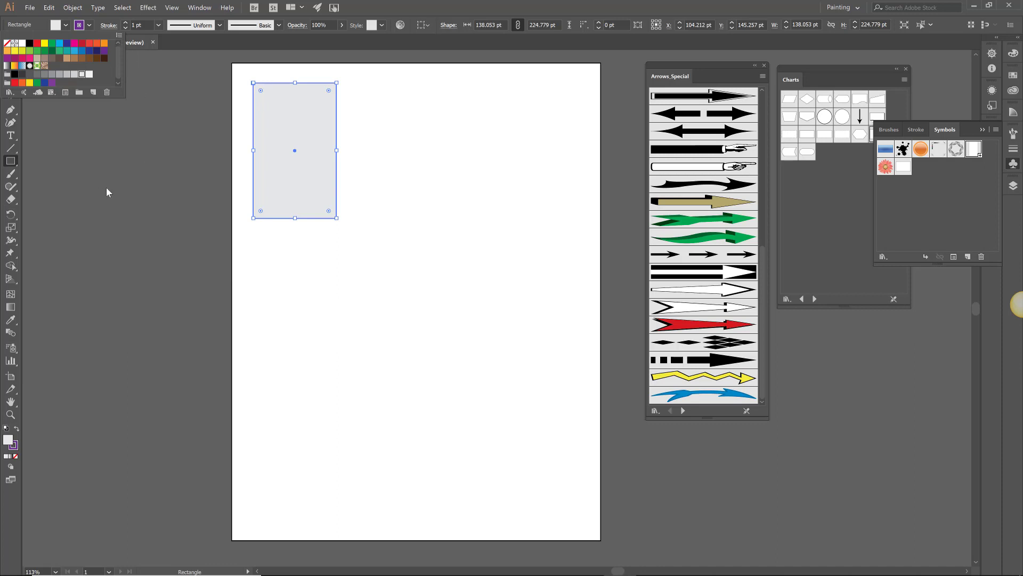
Step: Round the rectangle's corners to 18.584 pt with the live corner widget
key("Escape")
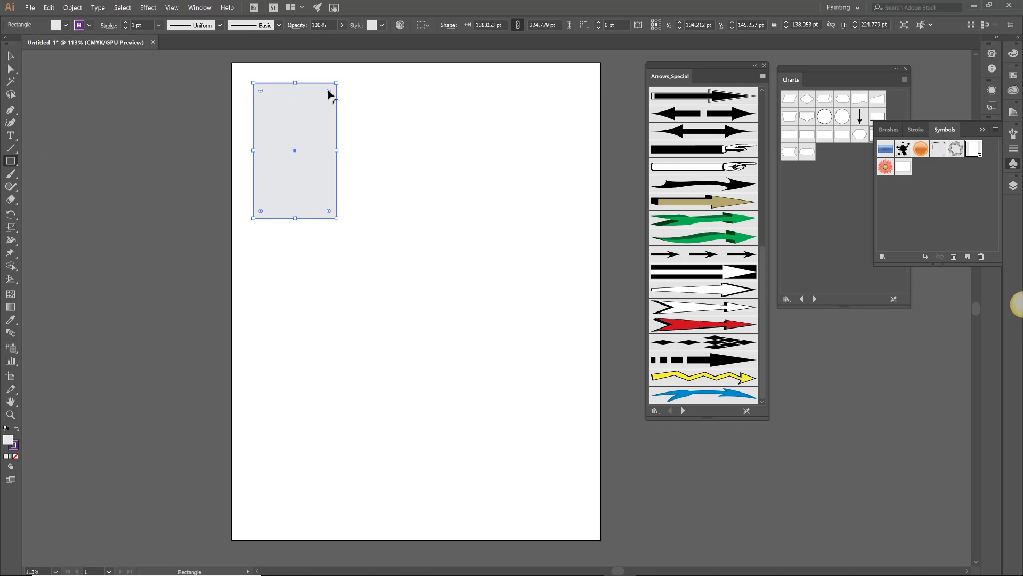
mouse_move(328, 92)
left_mouse_down()
mouse_move(312, 97)
mouse_move(326, 97)
left_mouse_up()
left_click(10, 55)
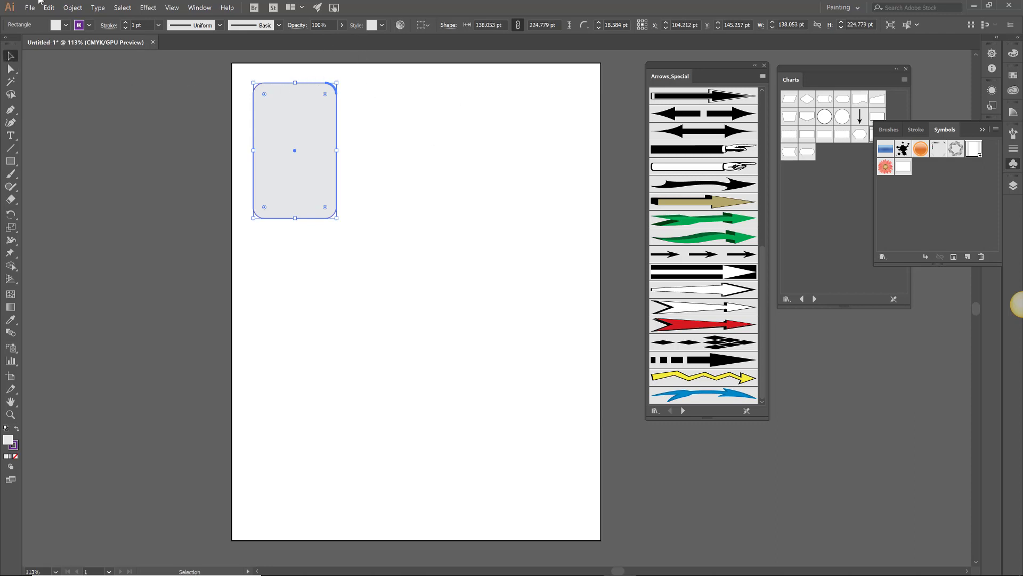
Step: Save the rounded grey rectangle as a symbol named 'phone', then deselect it
left_click_drag(287, 165, 947, 196)
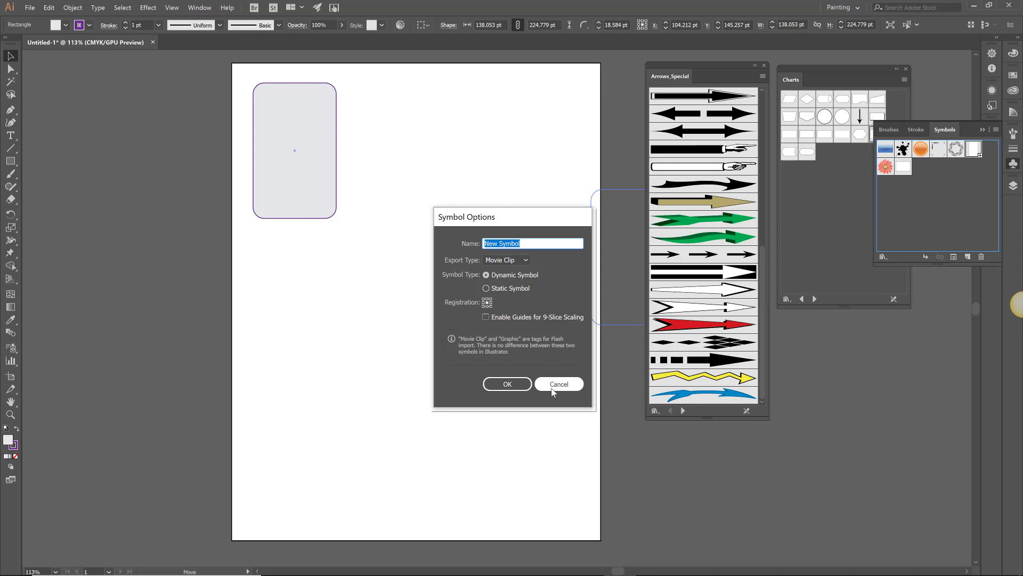
type("phone")
key("Return")
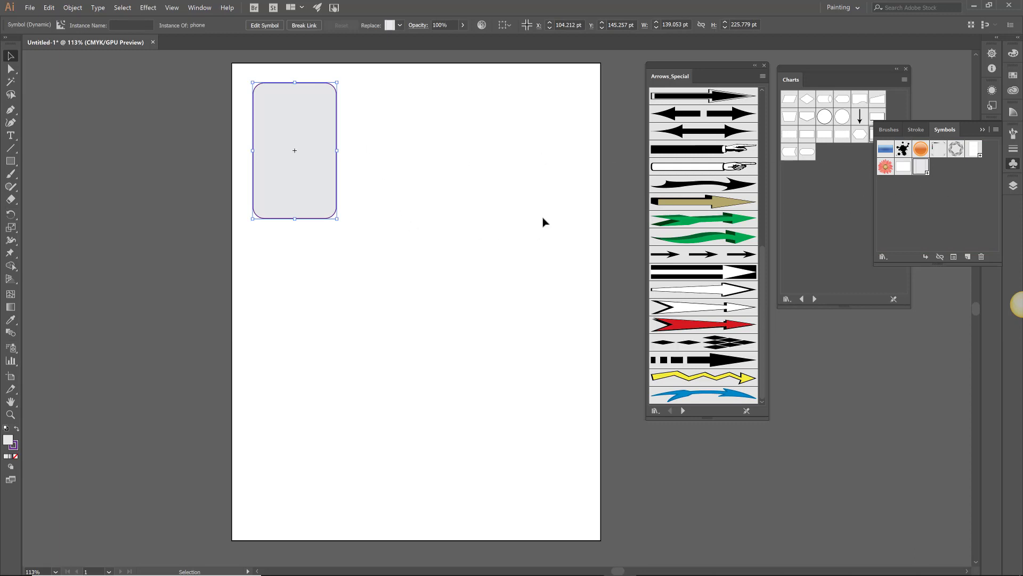
left_click(286, 290)
key("s")
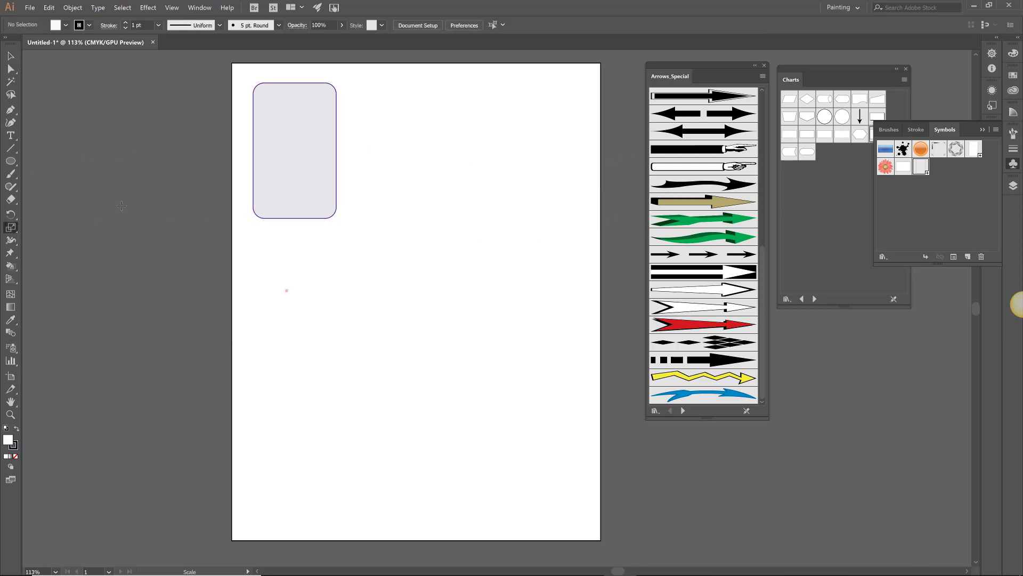
Step: Beside the phone, add area text 'Loading screen for Made with love' and 'Logo will appear'
left_click(11, 139)
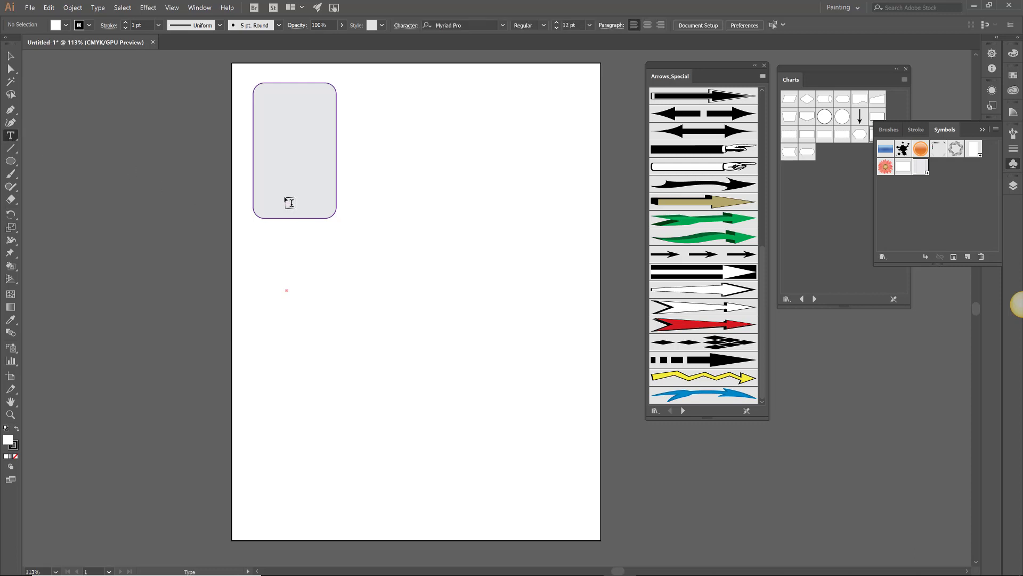
left_click_drag(378, 99, 458, 216)
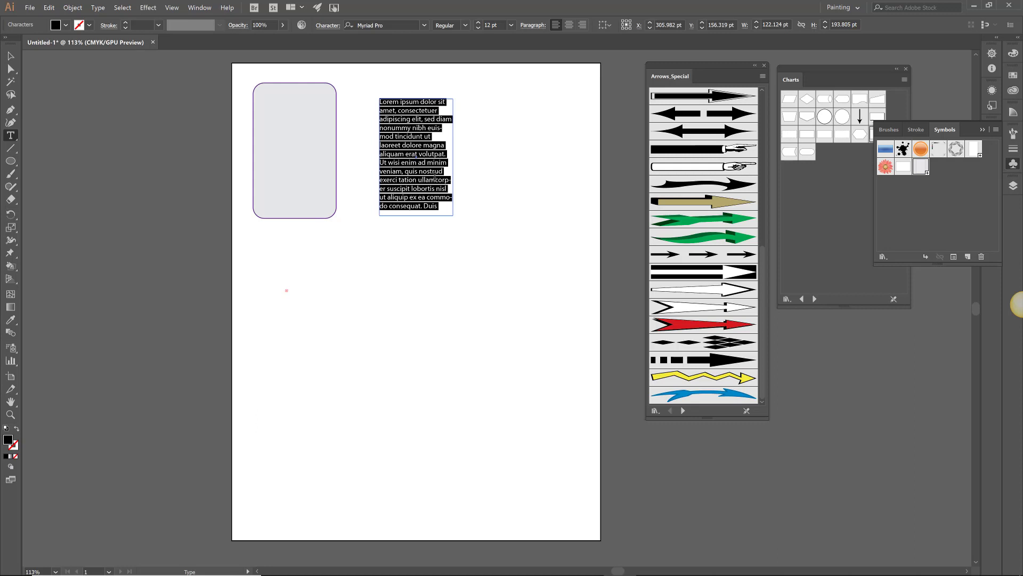
type("Load")
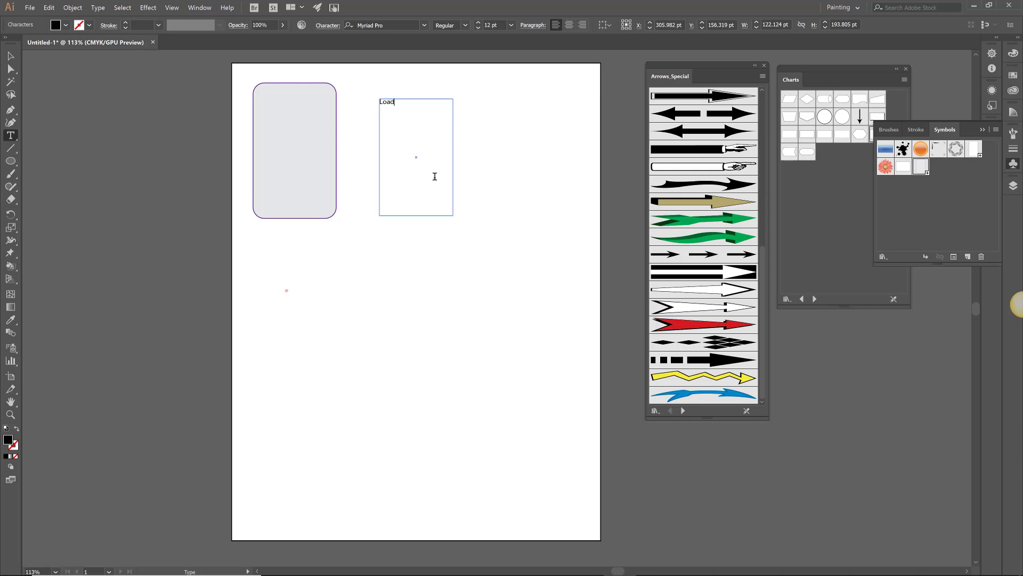
type("ing screen for Made with love")
key("Return")
key("Return")
type("Logo will appear.")
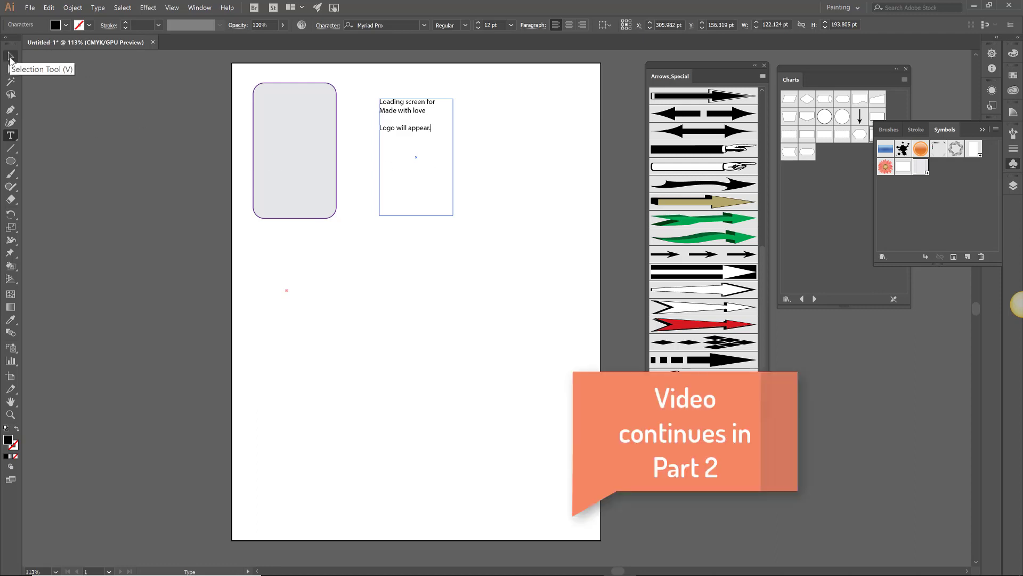
Step: Move the loading-screen text box inside the first phone shape
left_click(10, 56)
left_click_drag(411, 108, 284, 103)
Step: Place a second phone symbol from the Symbols panel beside the first phone
left_click(326, 235)
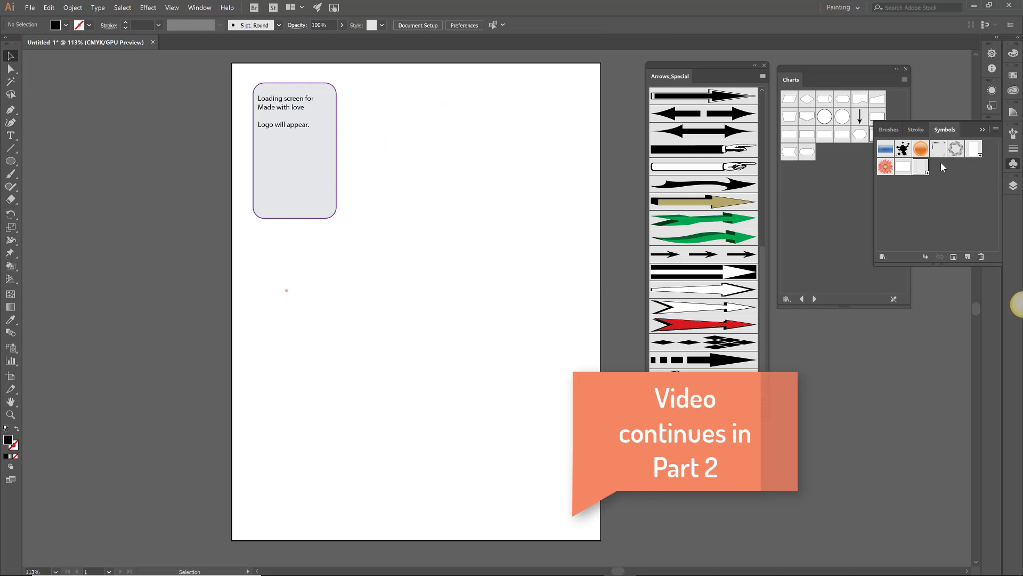
left_click_drag(923, 171, 394, 207)
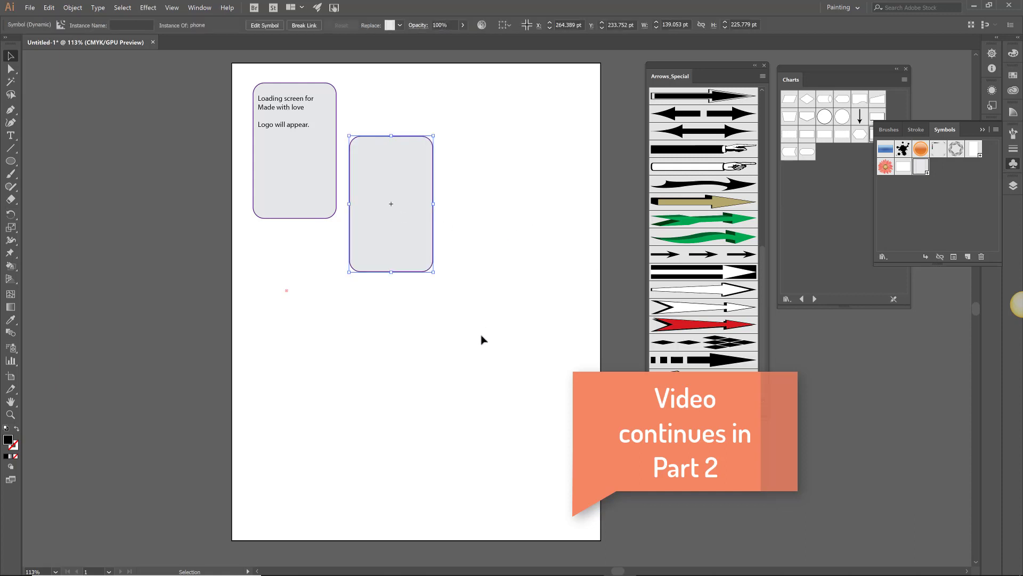
Step: Create a text box below the phones reading 'Log in screen' and 'Create New'
left_click(11, 135)
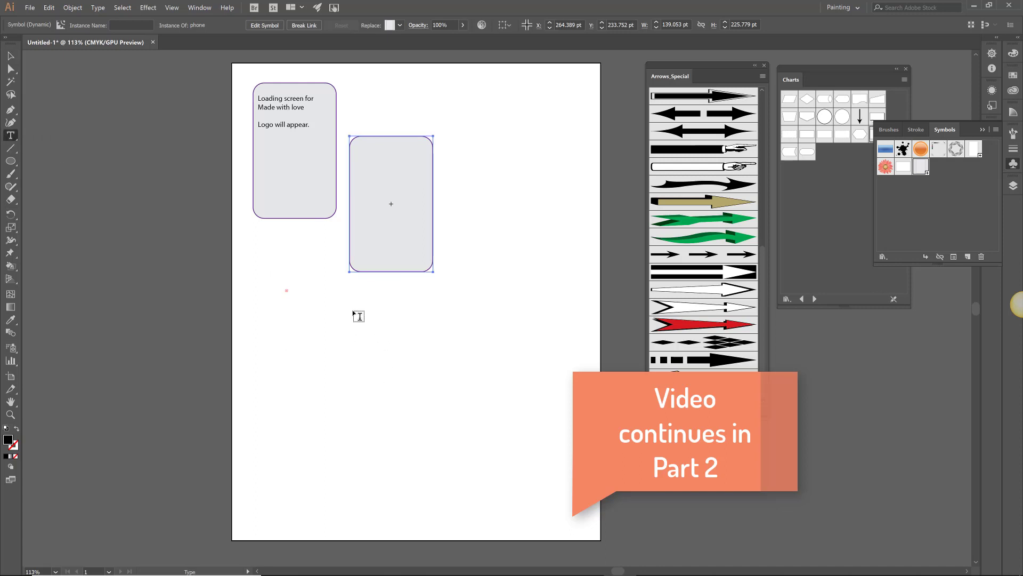
left_click_drag(359, 302, 443, 413)
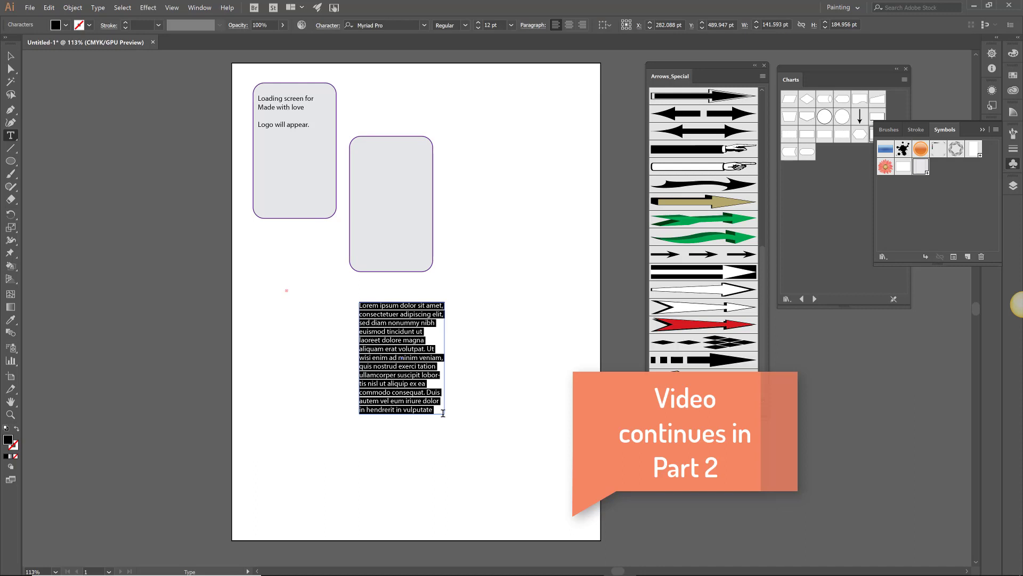
key("Delete")
type("Log")
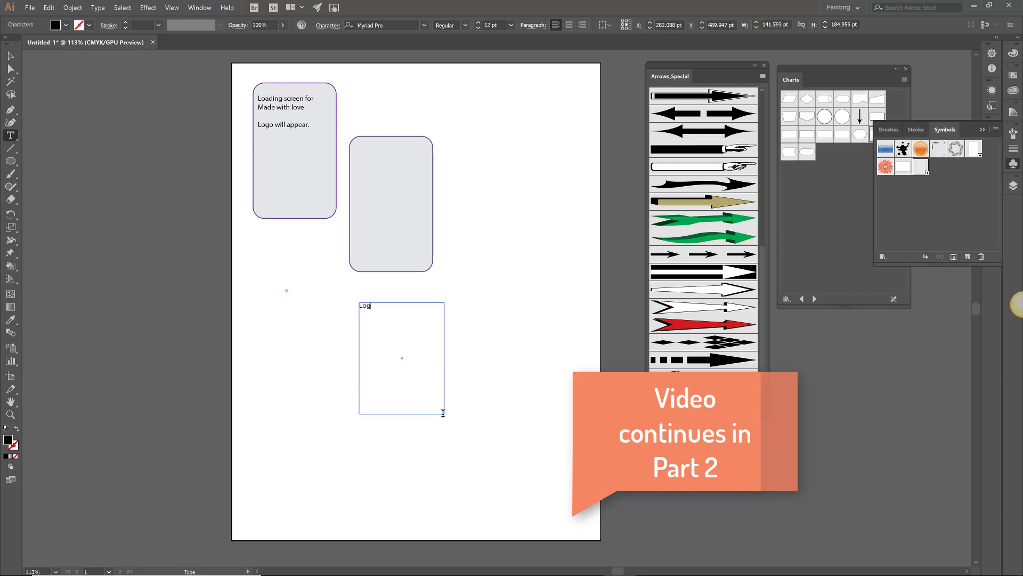
type(" in screen")
type("Create N")
type("Ew")
key("BackSpace")
key("BackSpace")
type("ew")
Step: Add lines for User name, Password, Log in with Facebook, Gmail and Submit
key("Return")
type("User name")
key("BackSpace")
key("BackSpace")
key("BackSpace")
key("BackSpace")
key("BackSpace")
key("BackSpace")
key("BackSpace")
key("BackSpace")
key("BackSpace")
type("User")
type(" name")
type("Passwor")
type("d:  ")
type("or ")
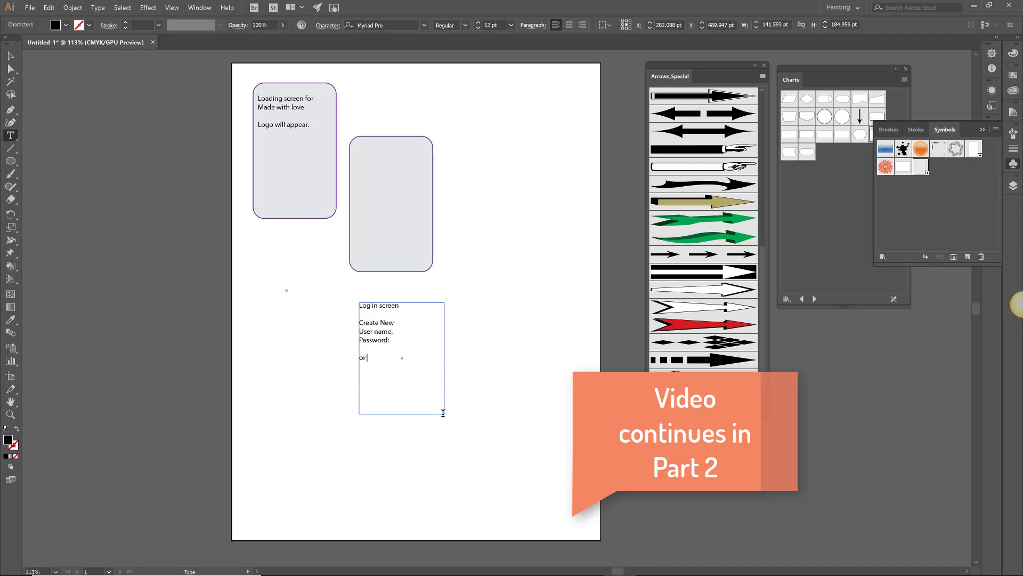
type("Log in with face book")
key("Return")
type("Gmail  S")
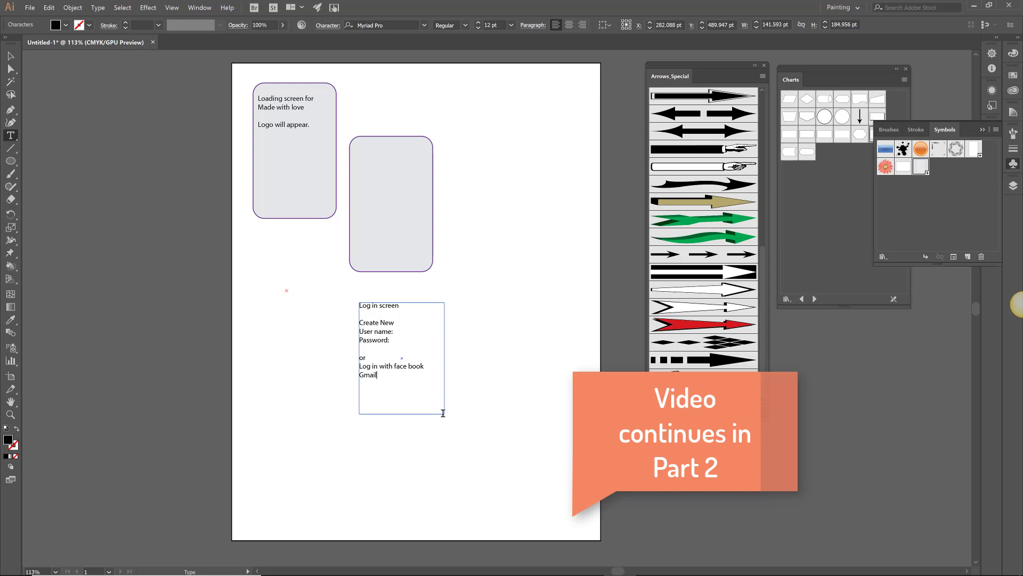